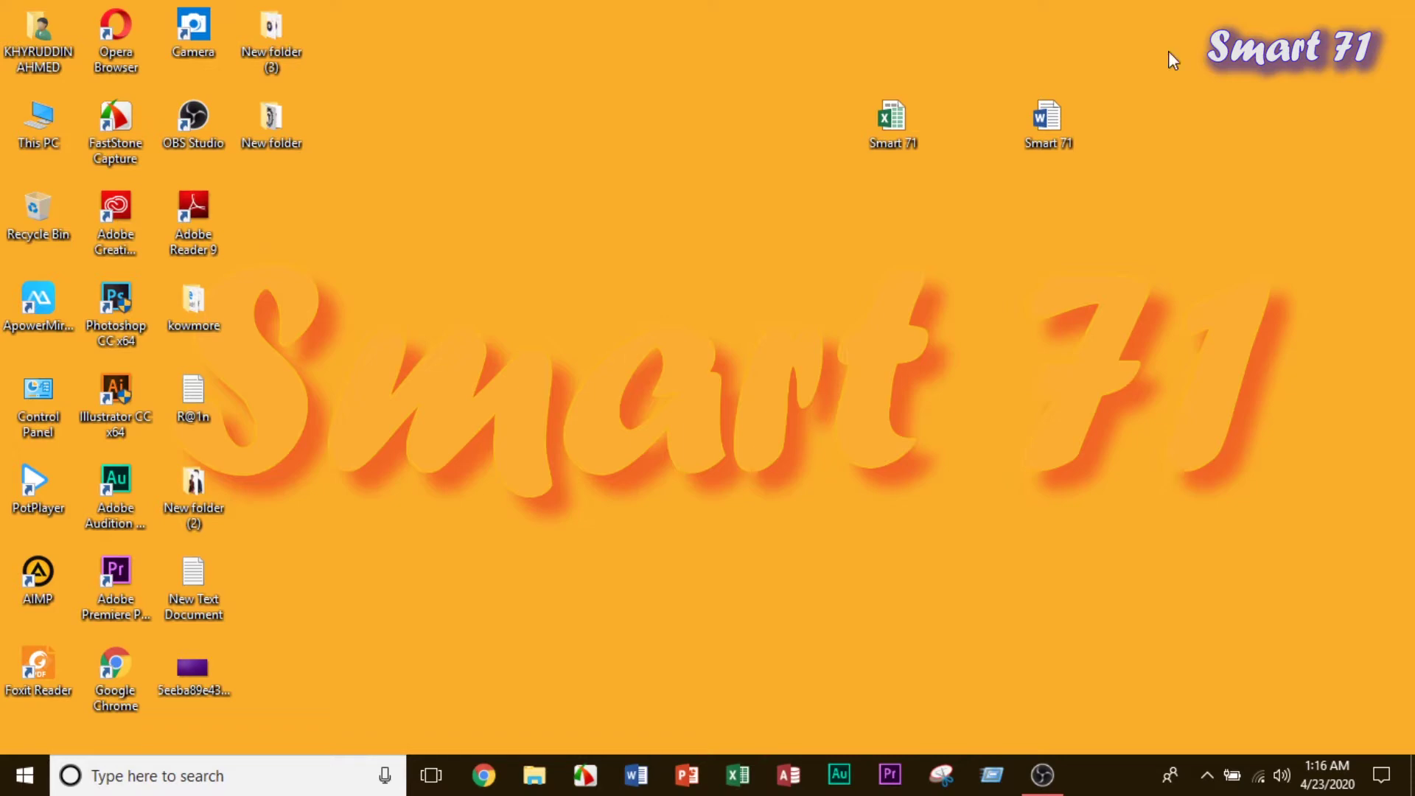
# Open the Smart 71 Word document and reach File > Export's Create PDF/XPS options.
pyautogui.moveTo(796, 54); pyautogui.dragTo(1145, 203)
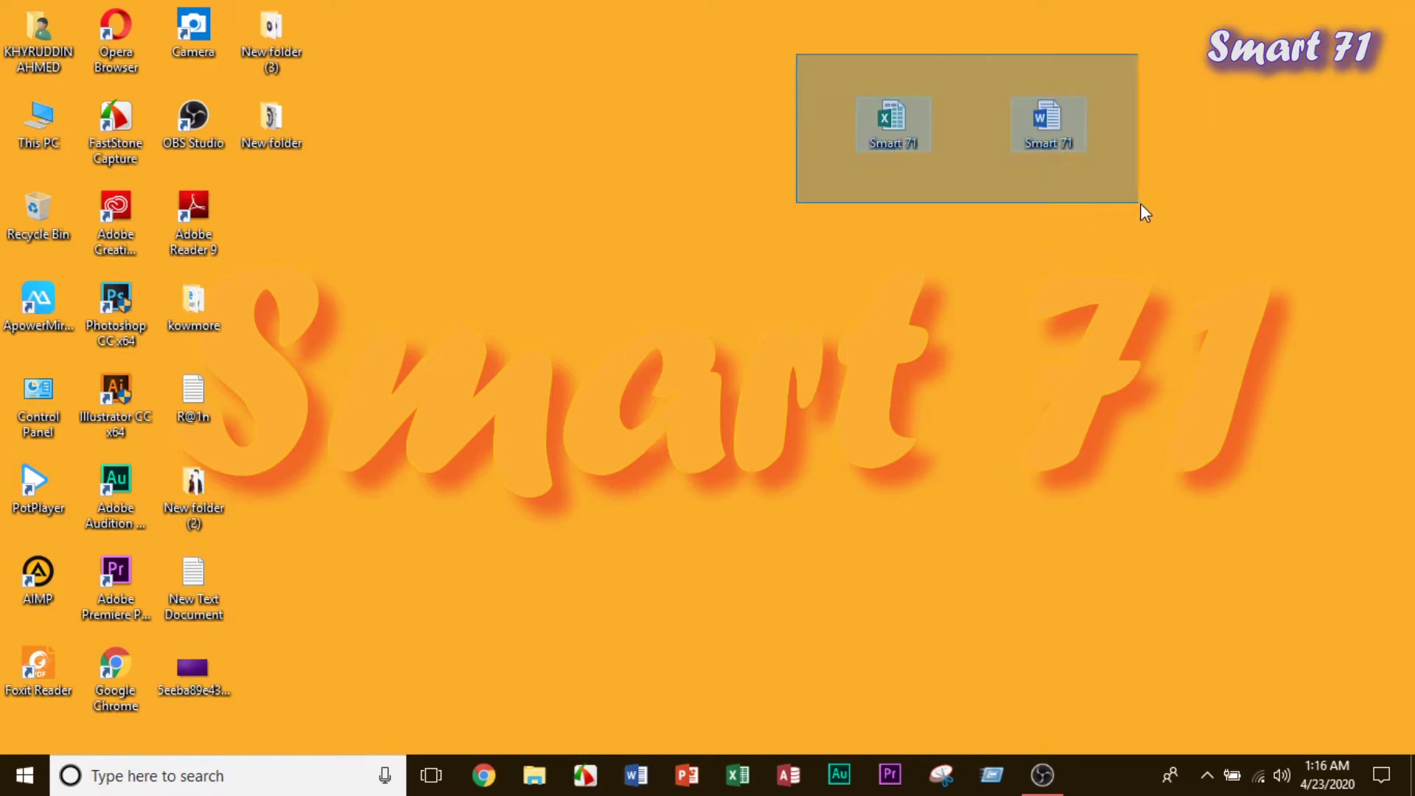
pyautogui.click(1058, 125)
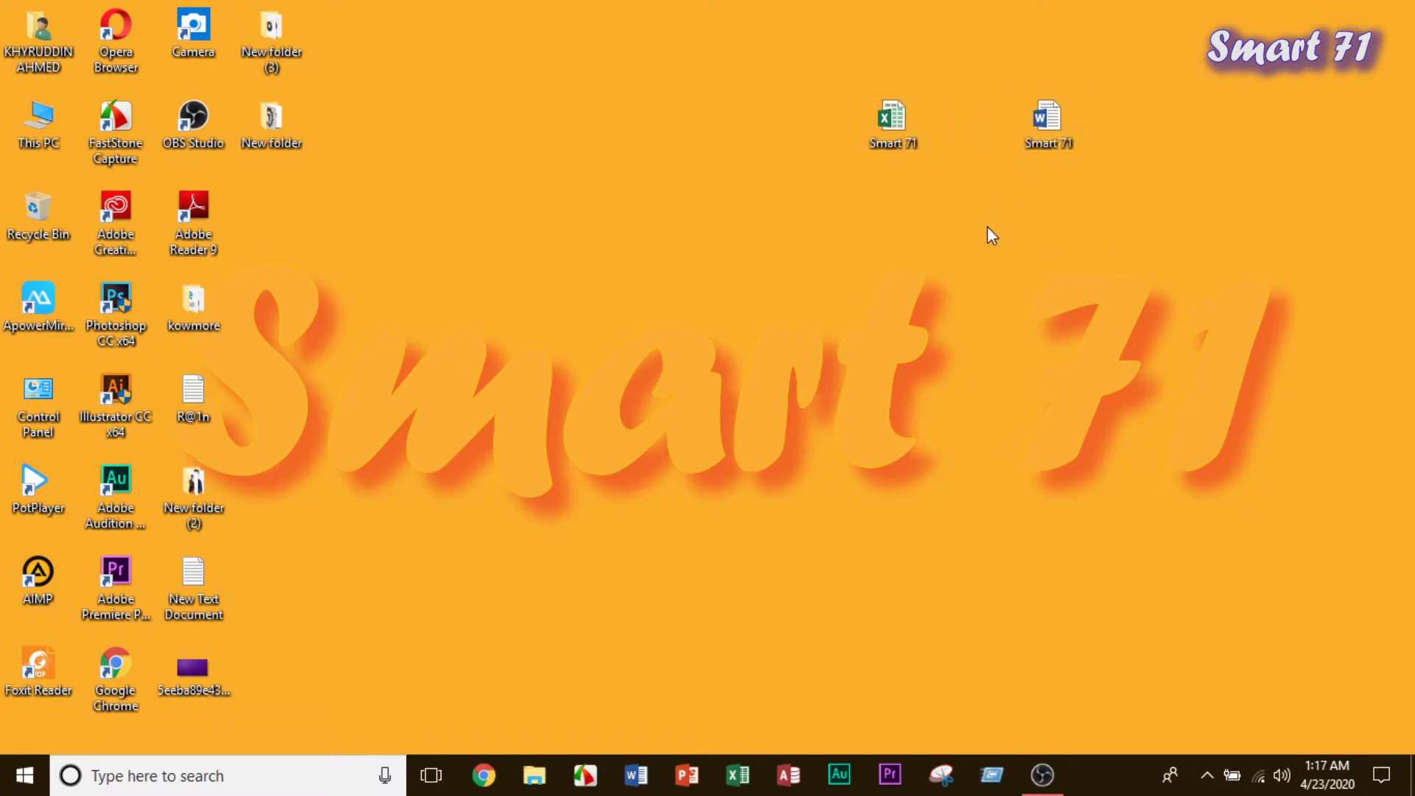
pyautogui.doubleClick(1050, 127)
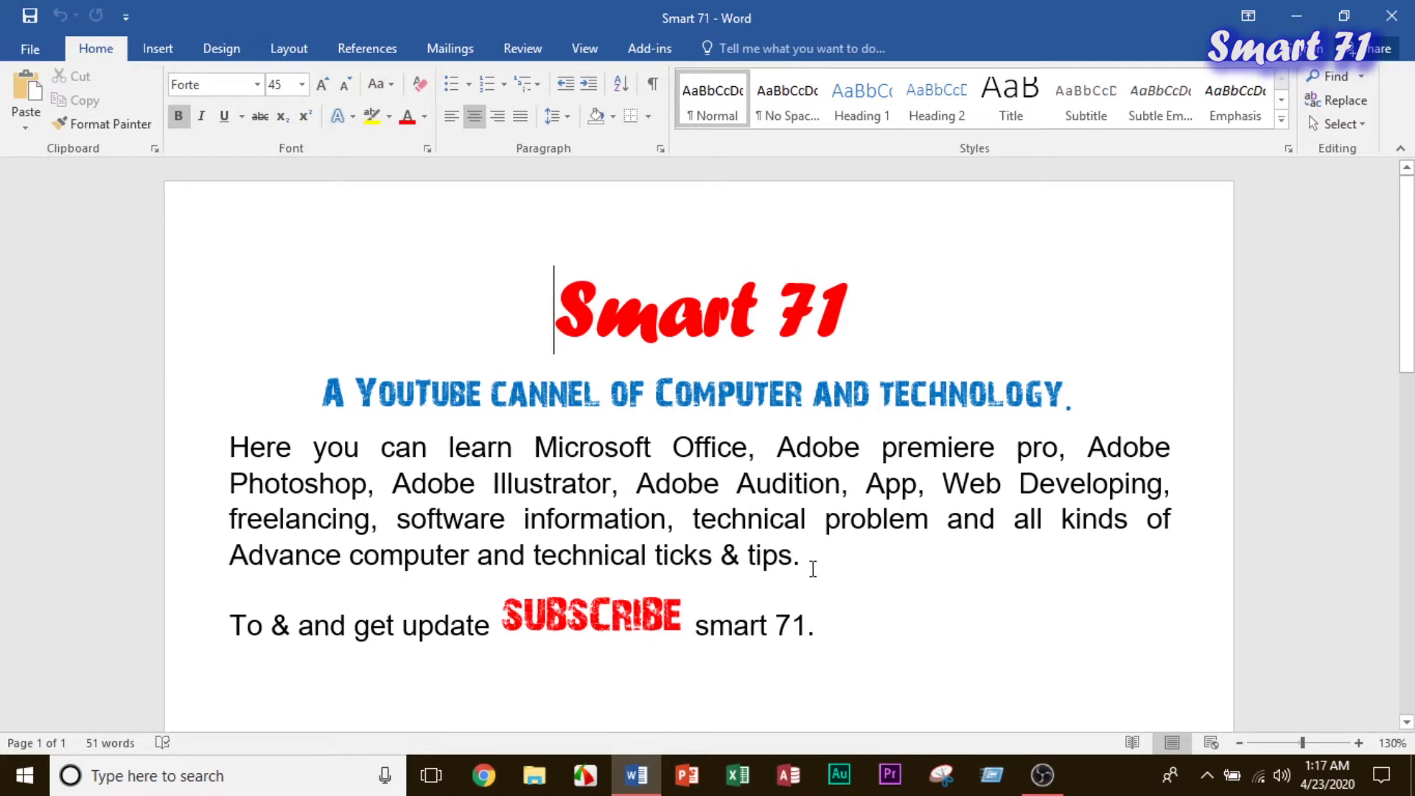
pyautogui.click(31, 50)
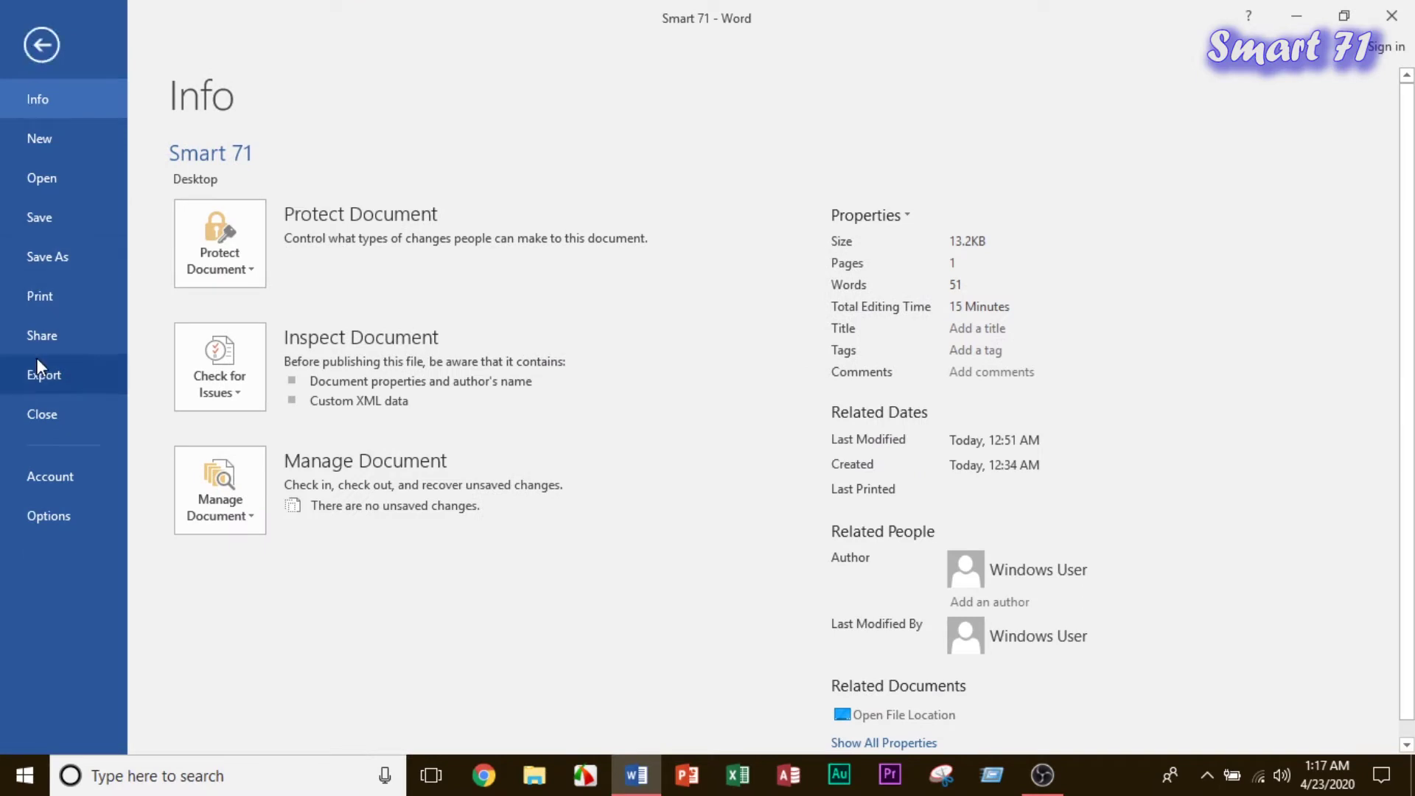
pyautogui.click(39, 379)
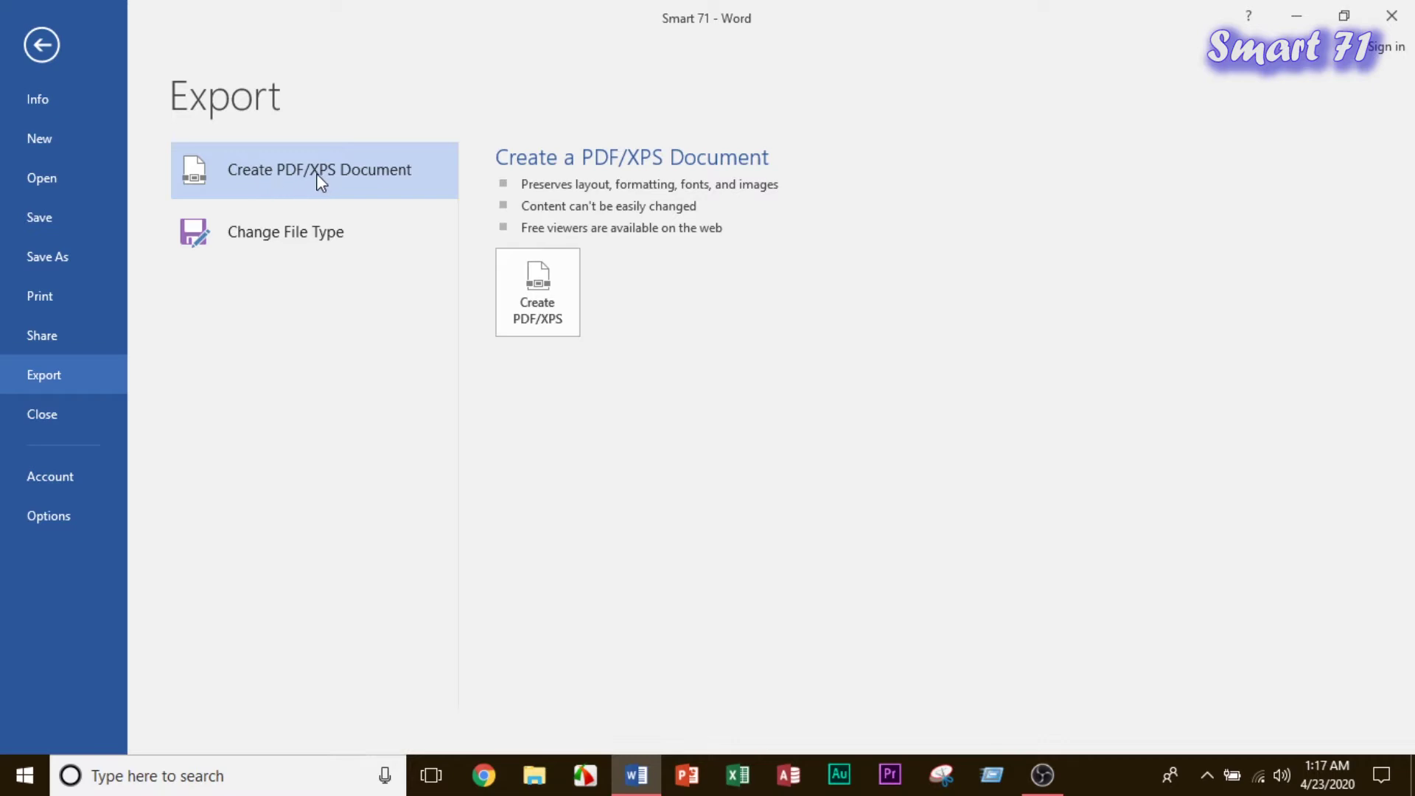
# Start a PDF/XPS export of Smart 71 with the Desktop as the save location.
pyautogui.click(547, 308)
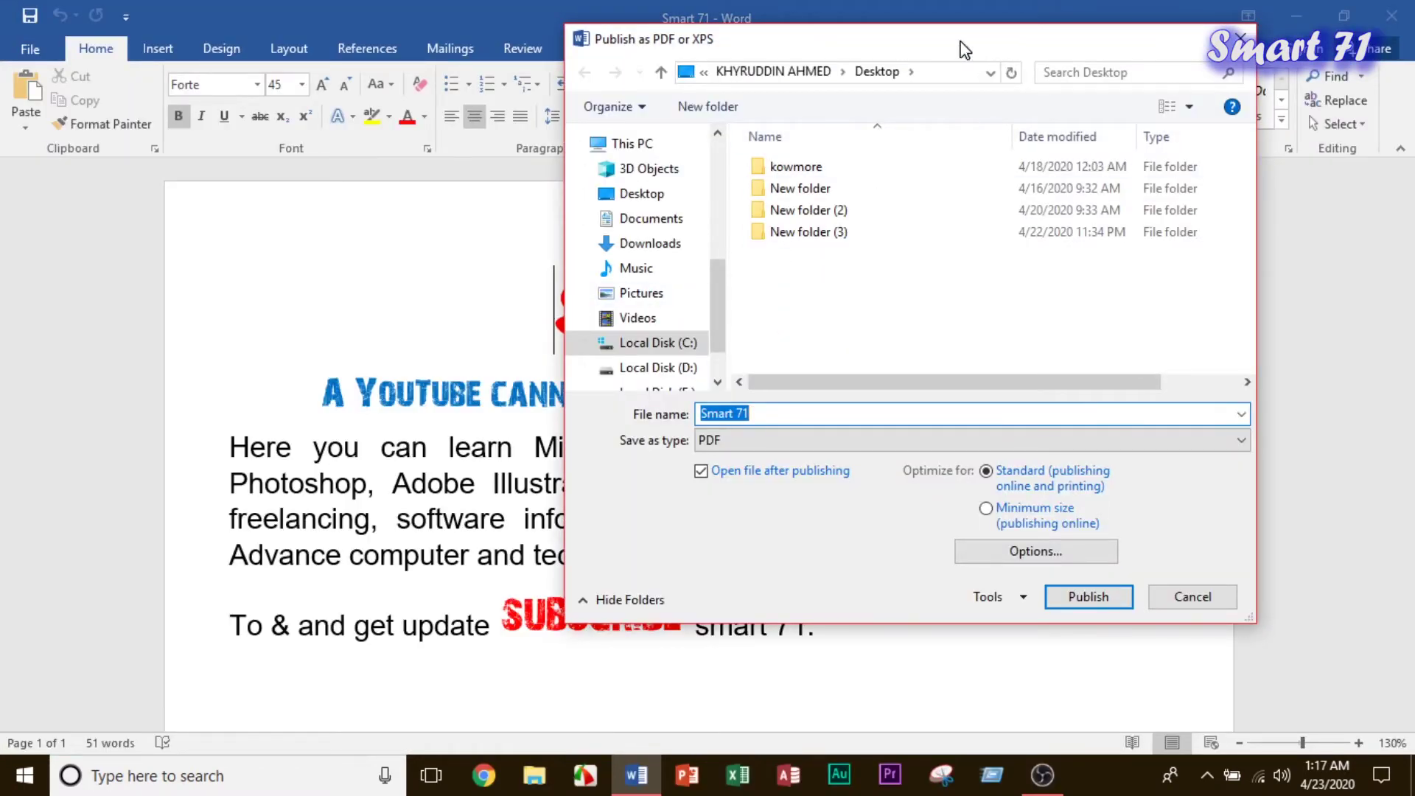
pyautogui.moveTo(969, 46); pyautogui.dragTo(781, 102)
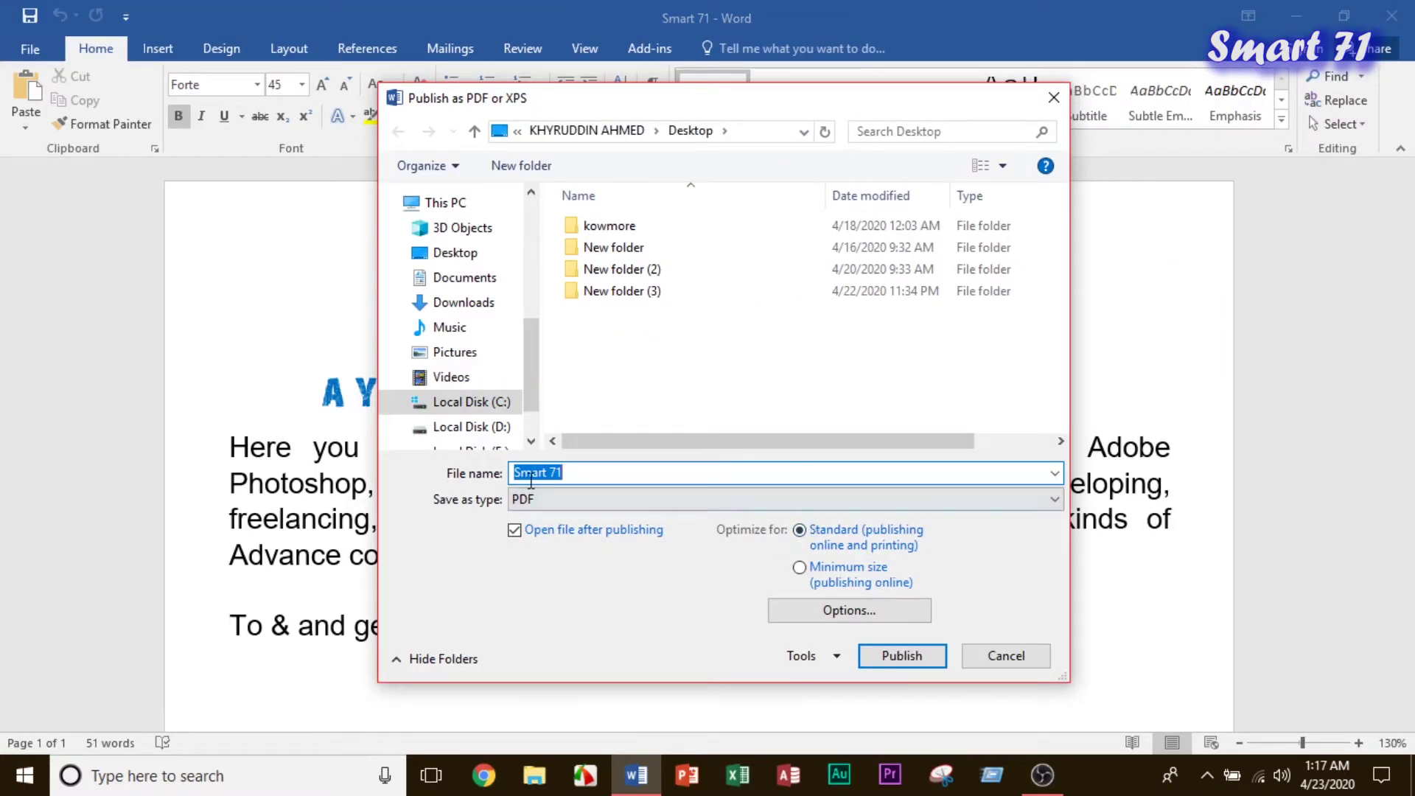
pyautogui.click(591, 474)
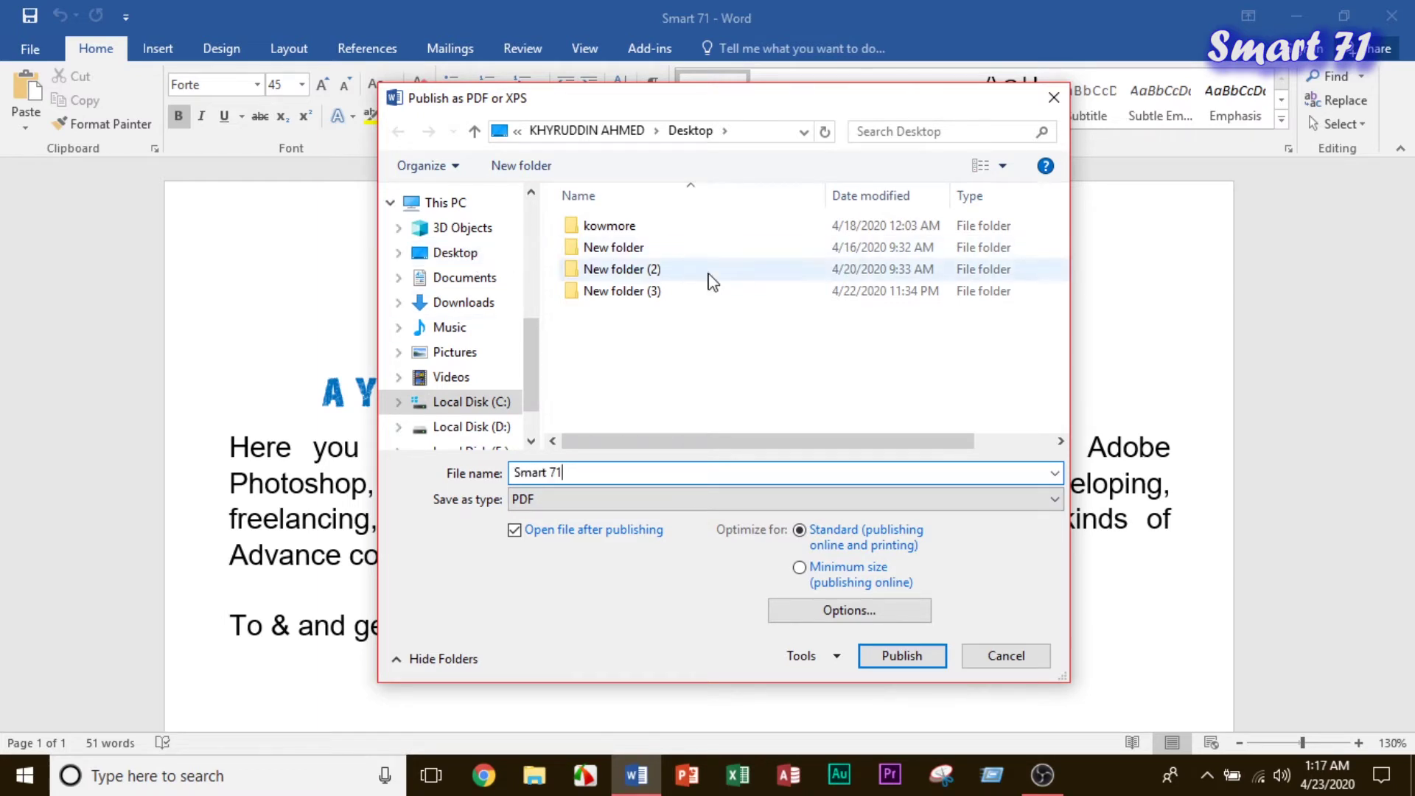
pyautogui.scroll(-1, 531, 383)
pyautogui.moveTo(532, 383); pyautogui.dragTo(531, 335)
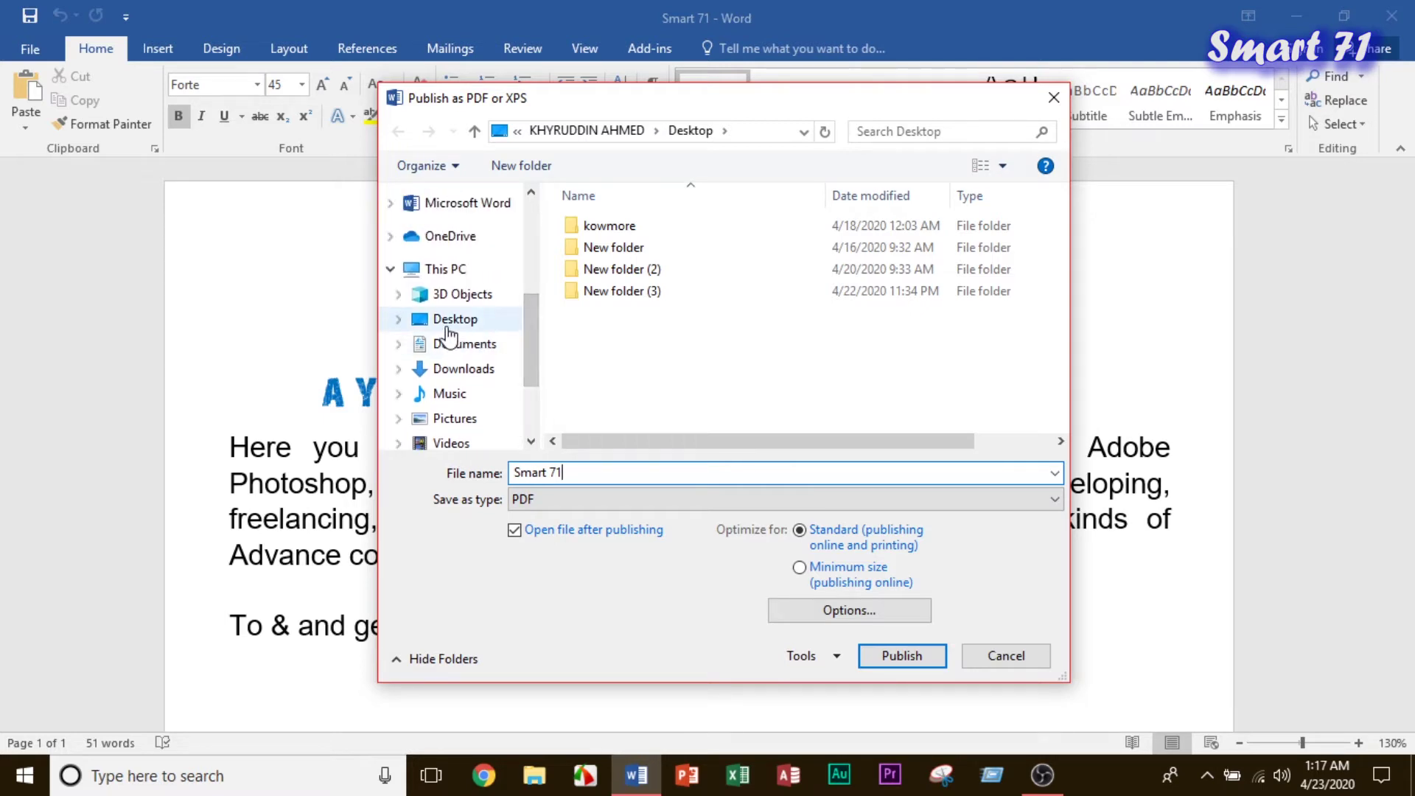
pyautogui.click(446, 319)
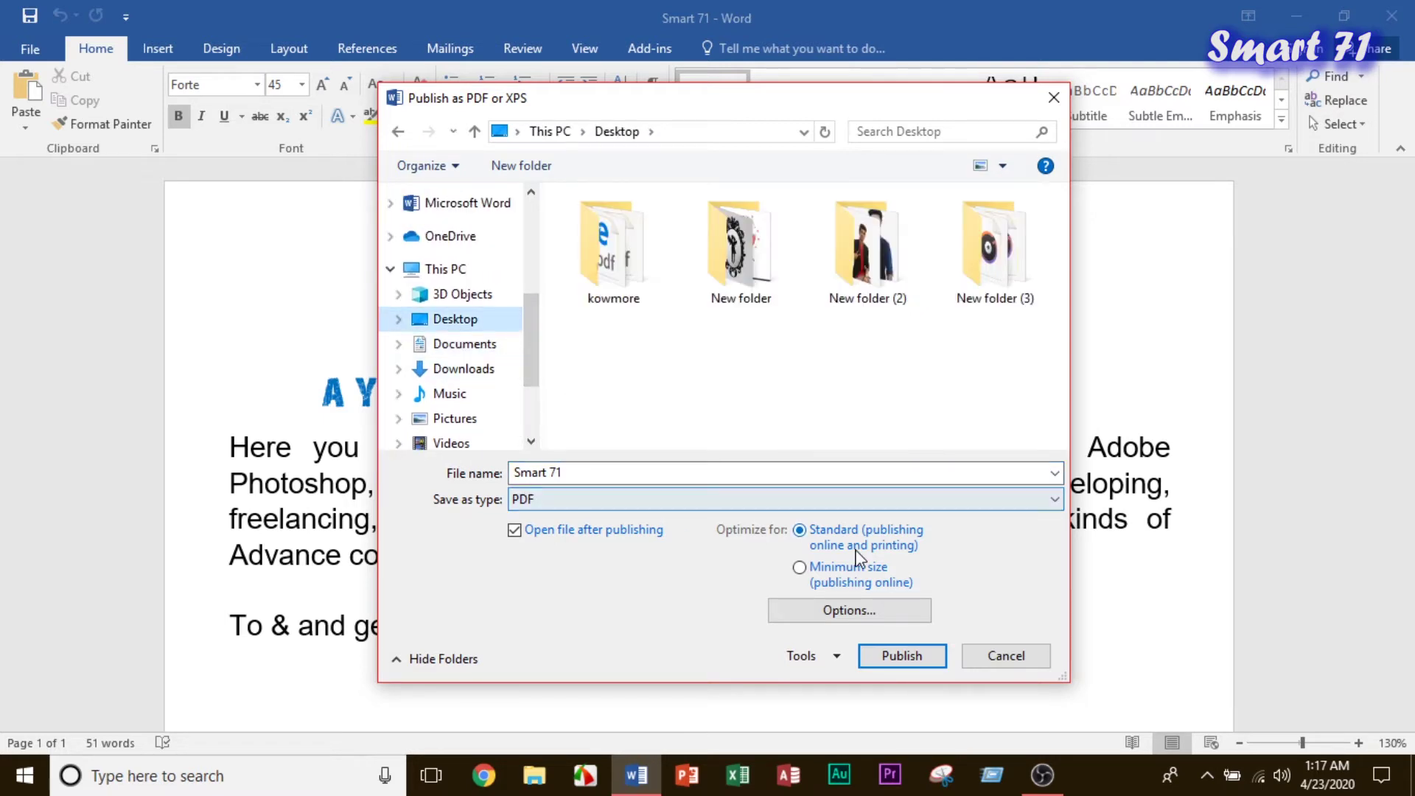
# Publish the PDF, dismiss the couldn't-open-file error and minimise Word.
pyautogui.click(905, 659)
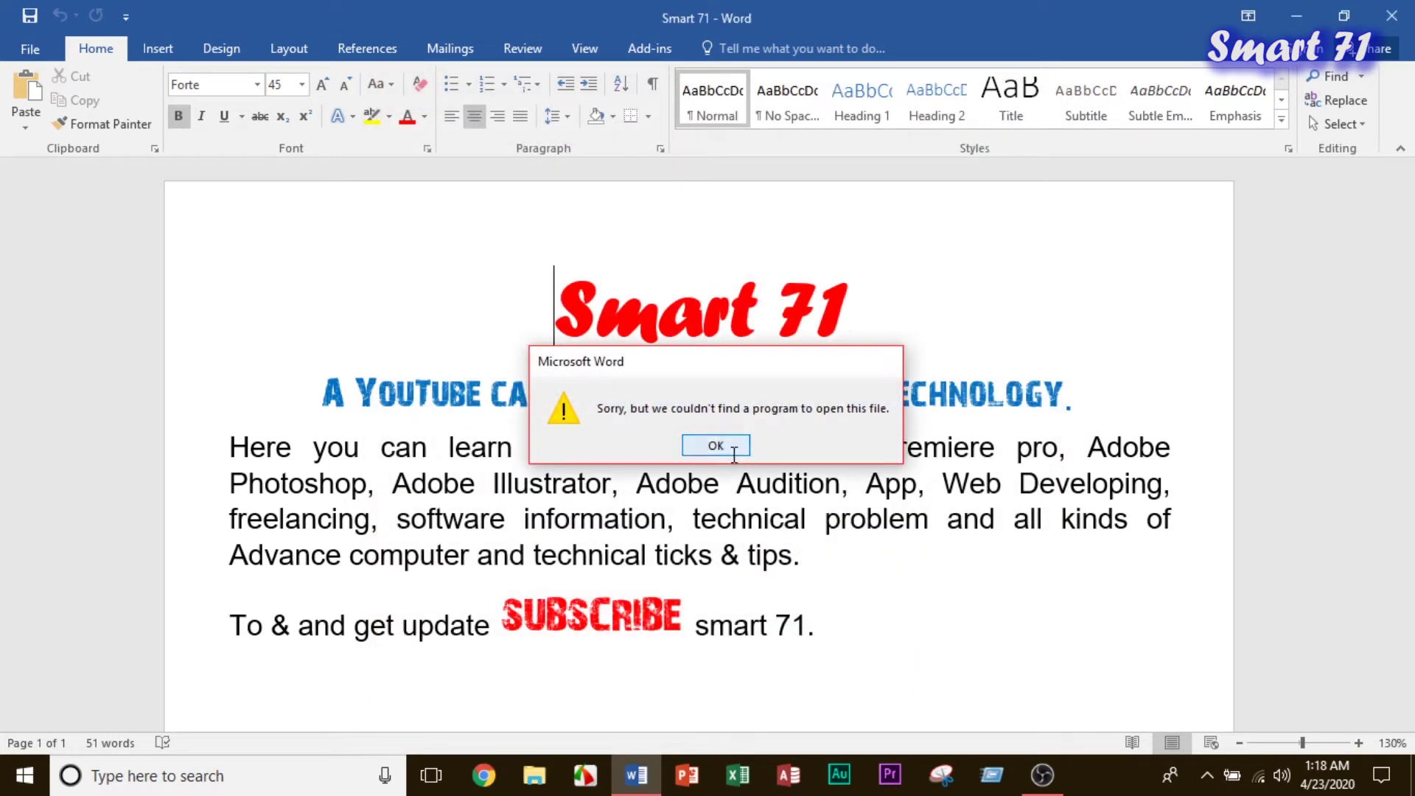
pyautogui.click(721, 446)
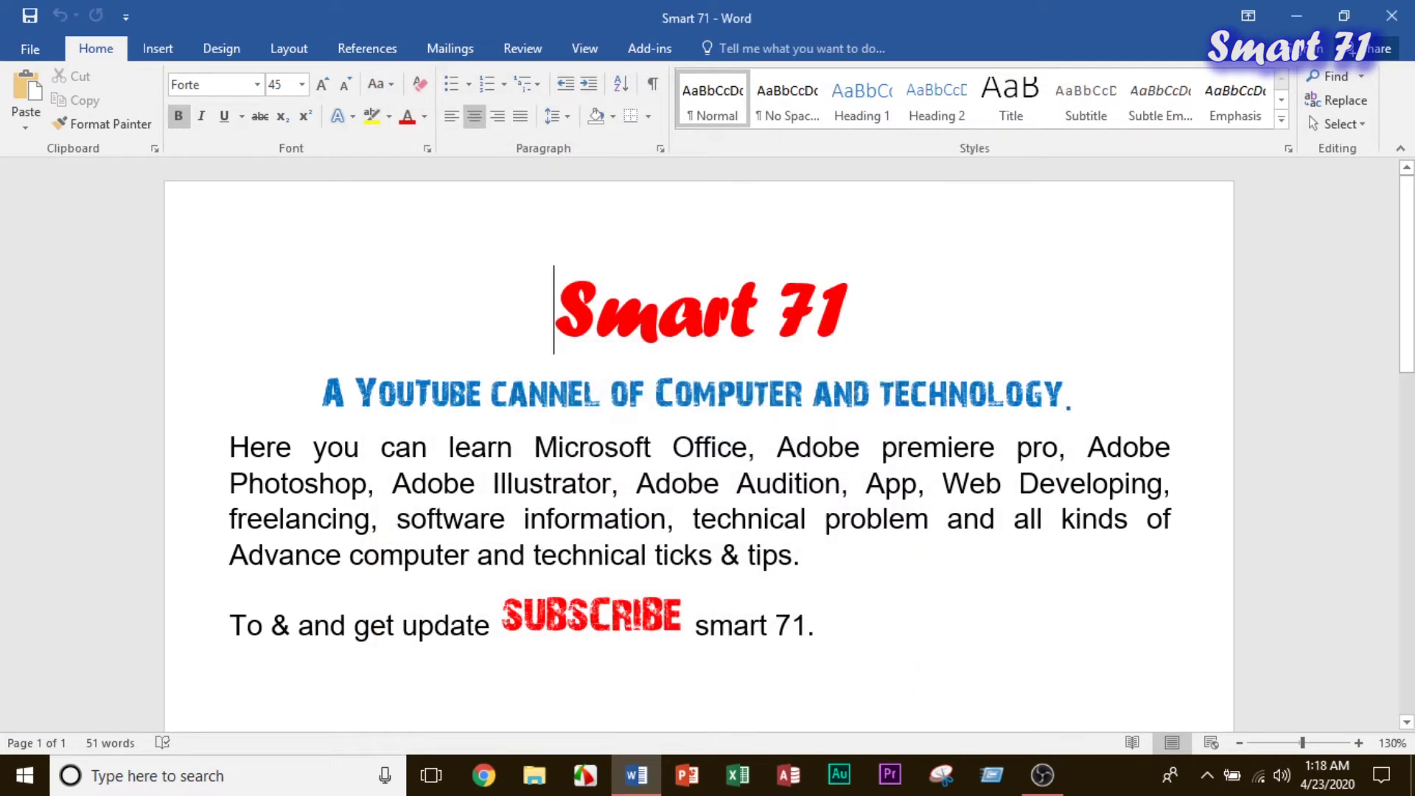
pyautogui.click(1315, 6)
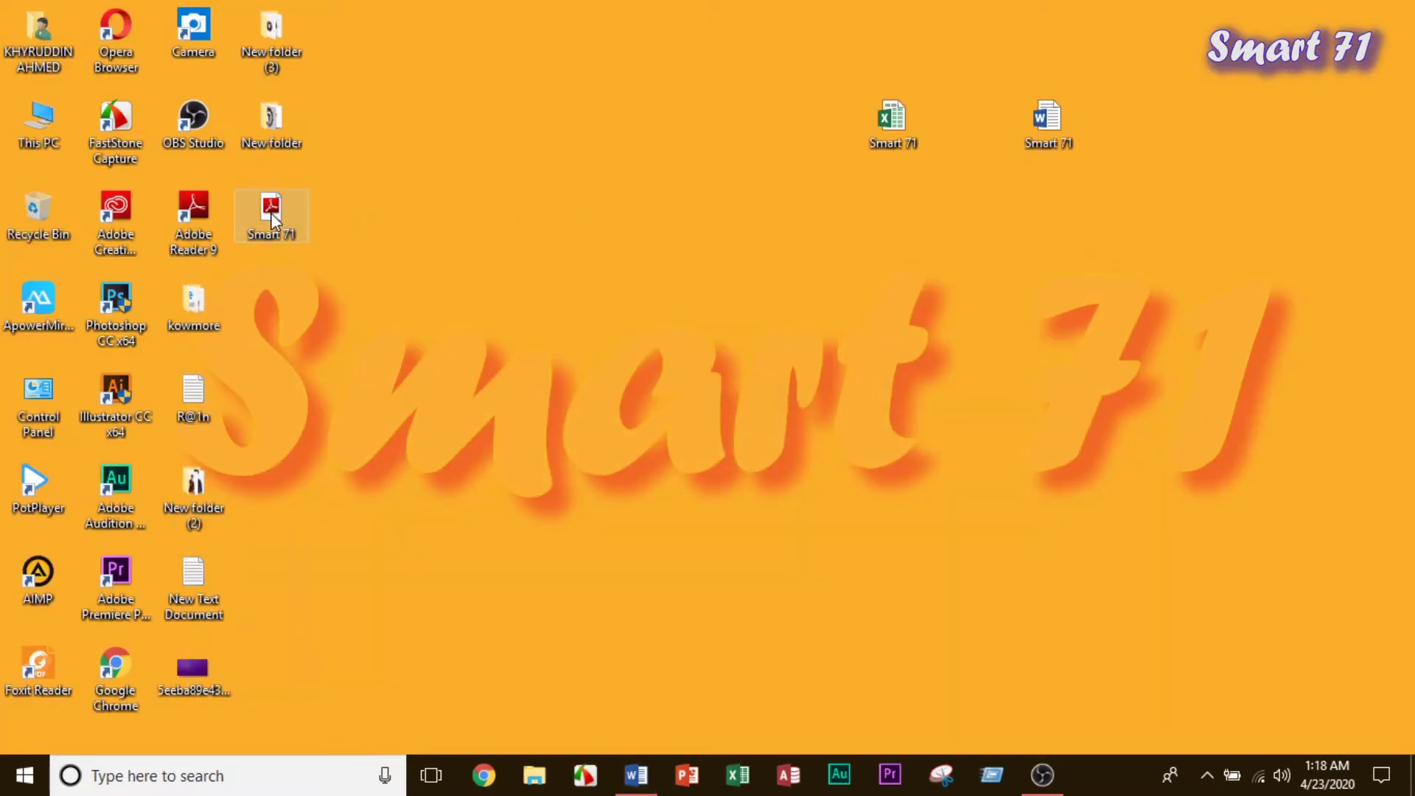
# Move the Smart 71 PDF under the Word file, review its text in Adobe Reader, then close it.
pyautogui.moveTo(271, 214); pyautogui.dragTo(1074, 218)
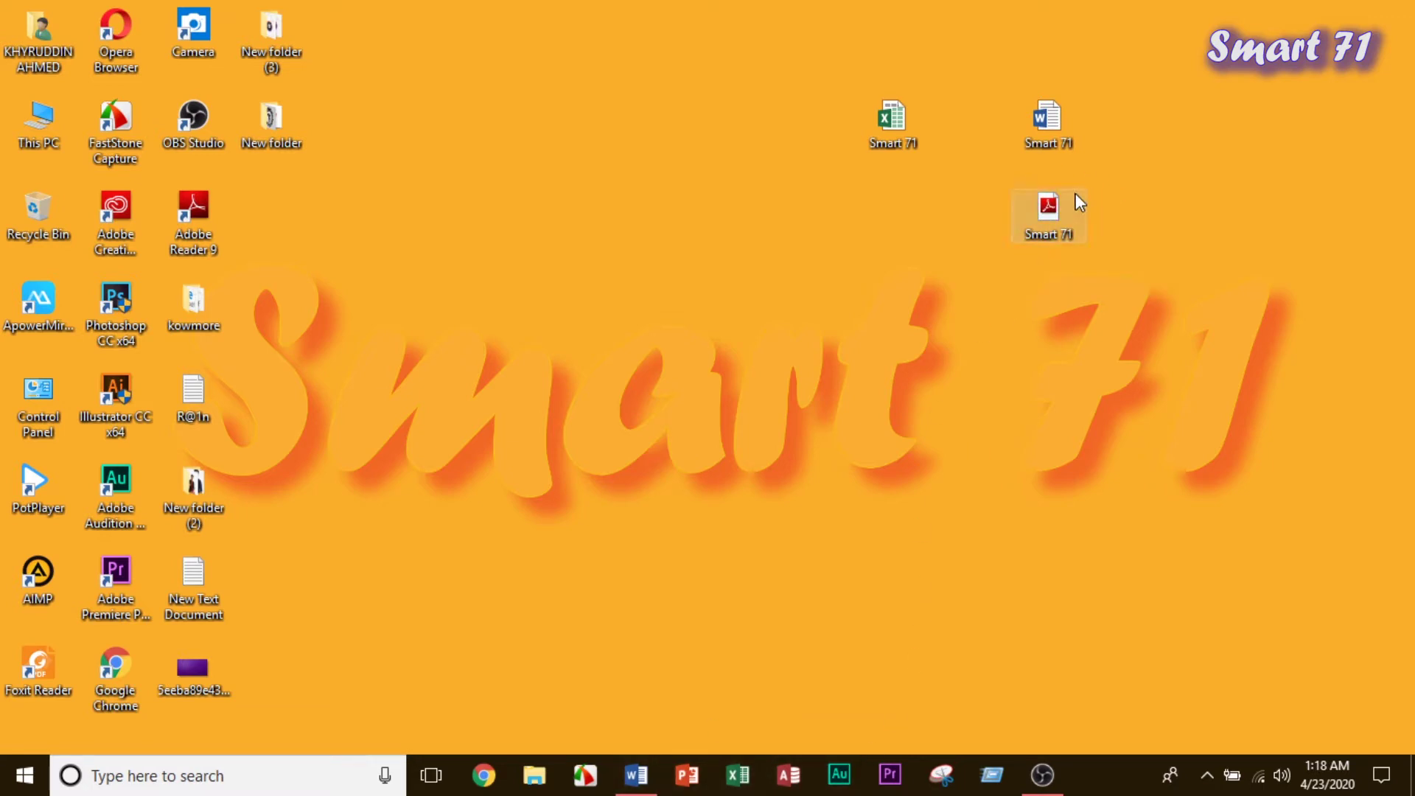
pyautogui.doubleClick(1058, 218)
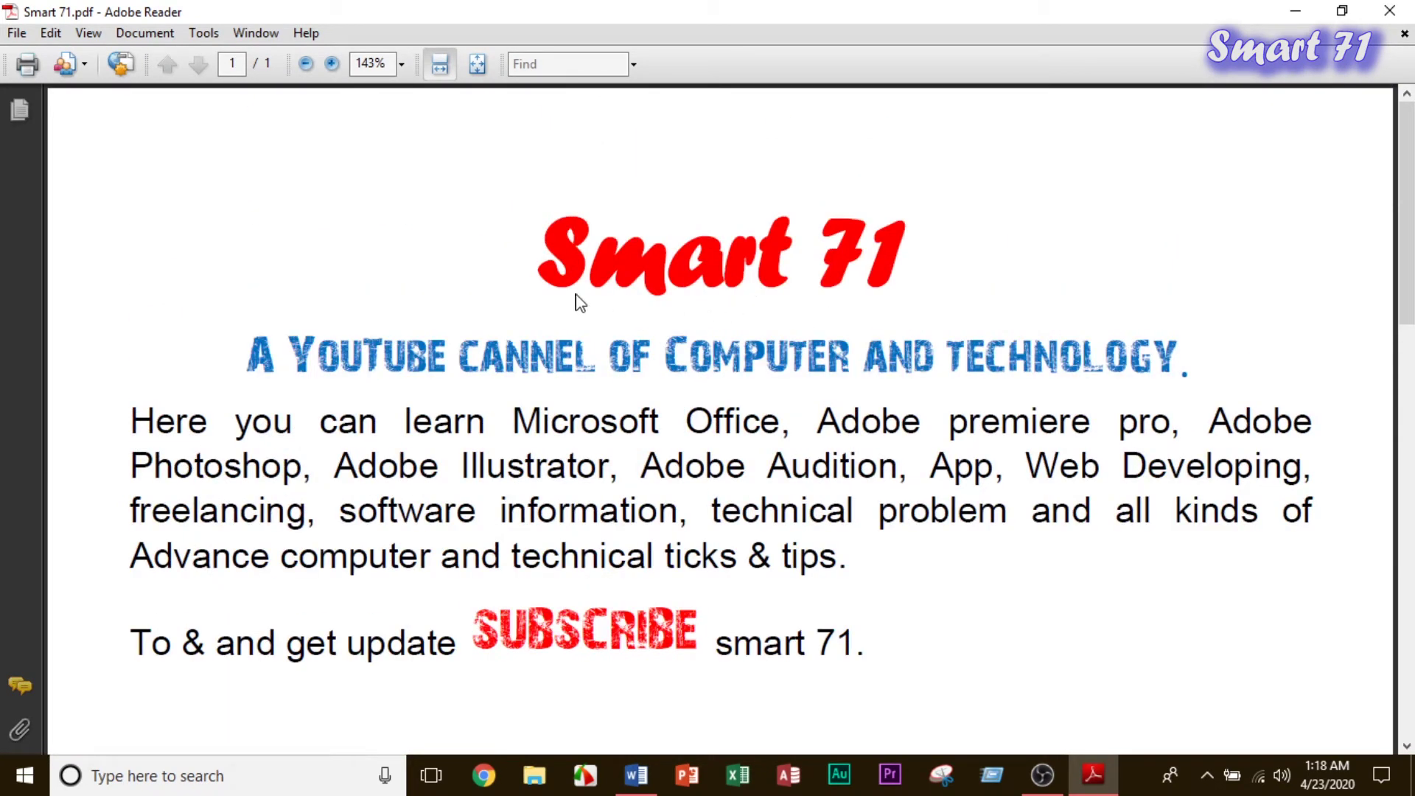
pyautogui.moveTo(524, 226); pyautogui.dragTo(963, 641)
pyautogui.click(1010, 642)
pyautogui.click(1389, 10)
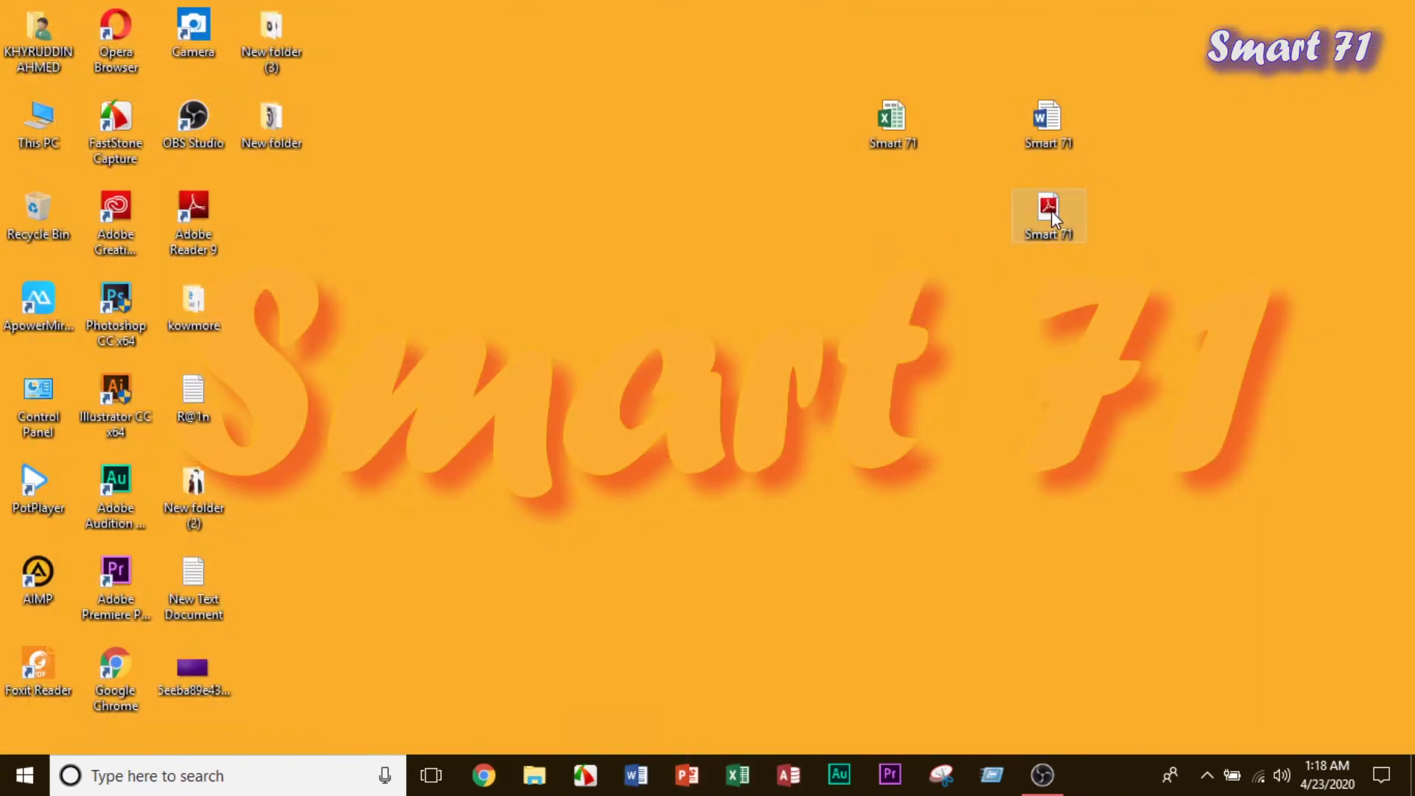
# Open the Smart 71 PDF with Word 2016 as an editable document, maximised.
pyautogui.moveTo(1052, 216); pyautogui.dragTo(745, 305)
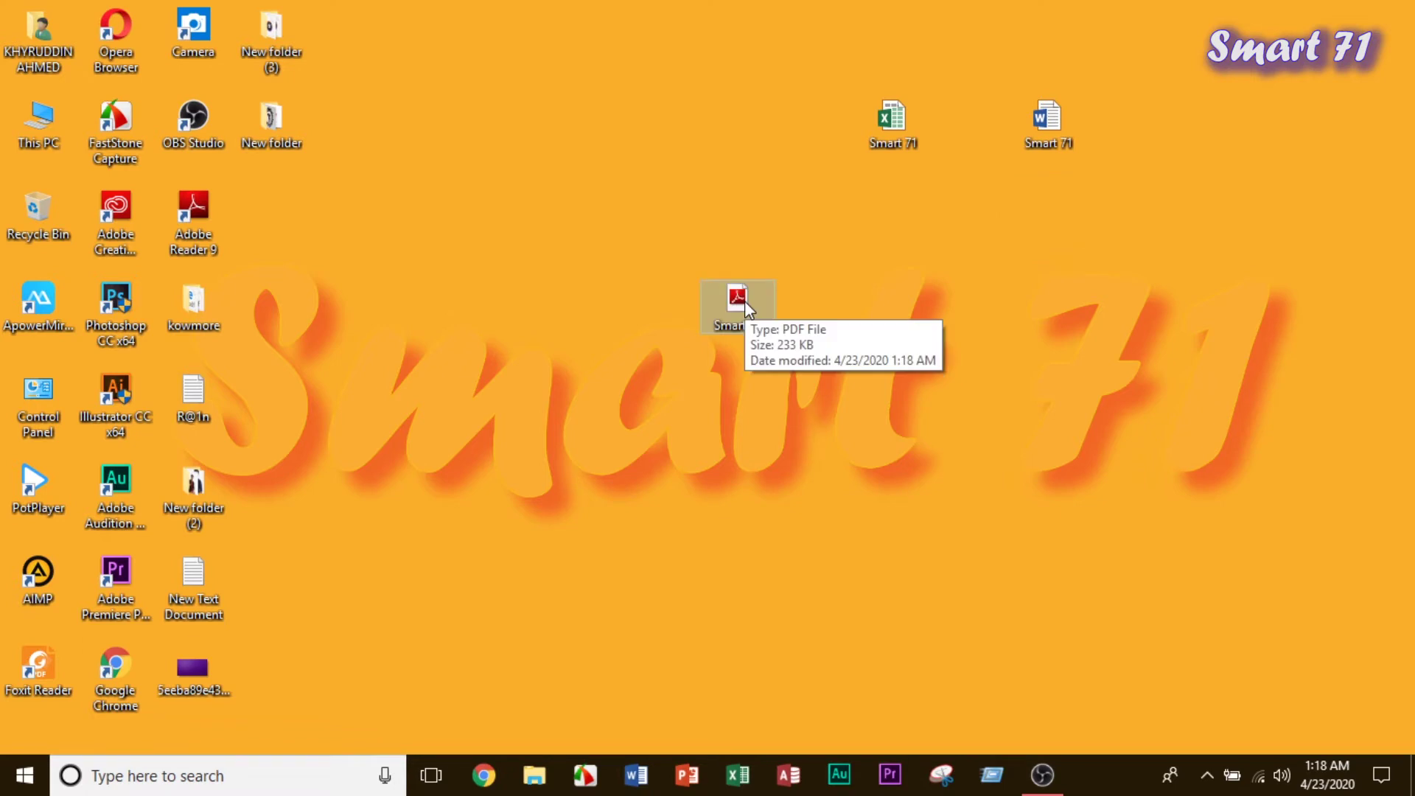
pyautogui.rightClick(744, 300)
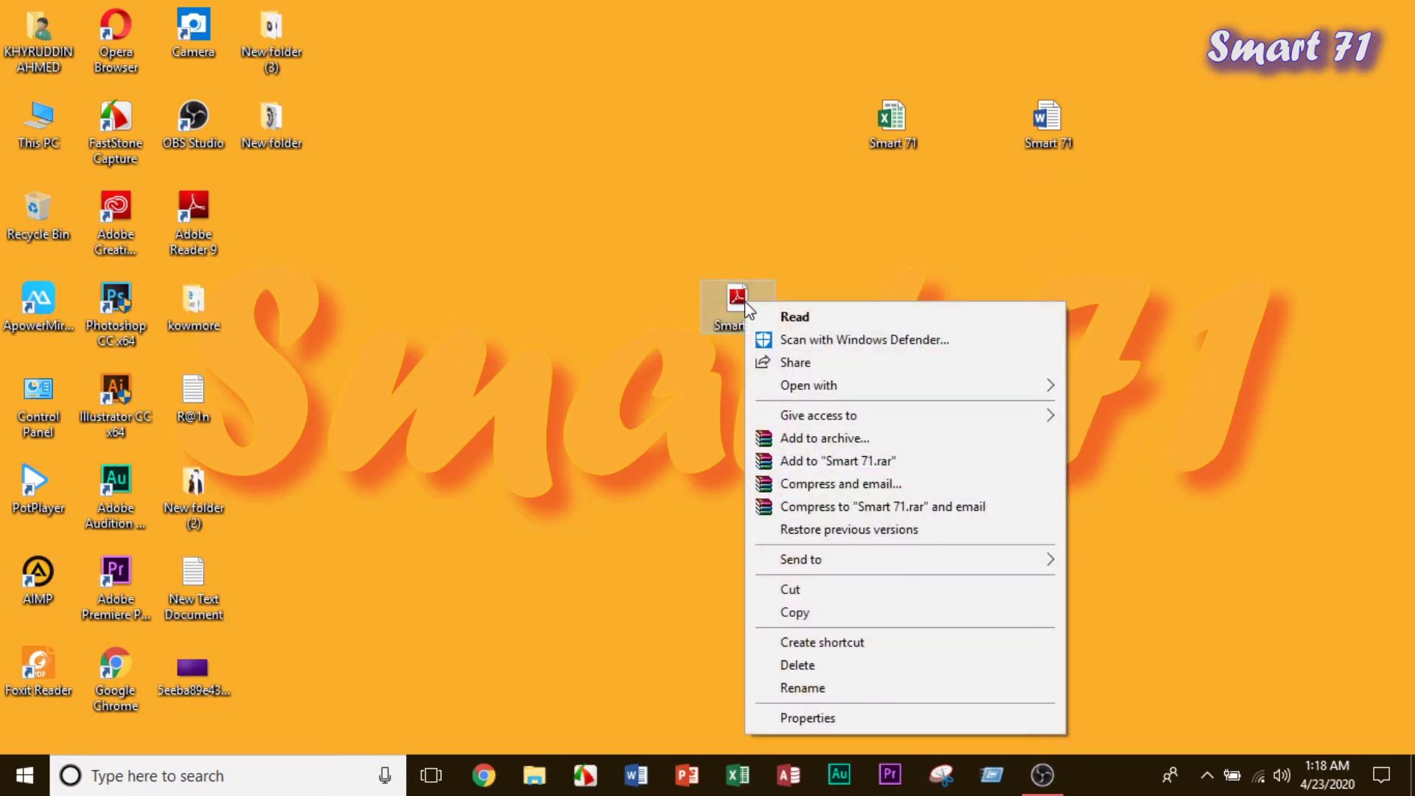
pyautogui.moveTo(807, 384)
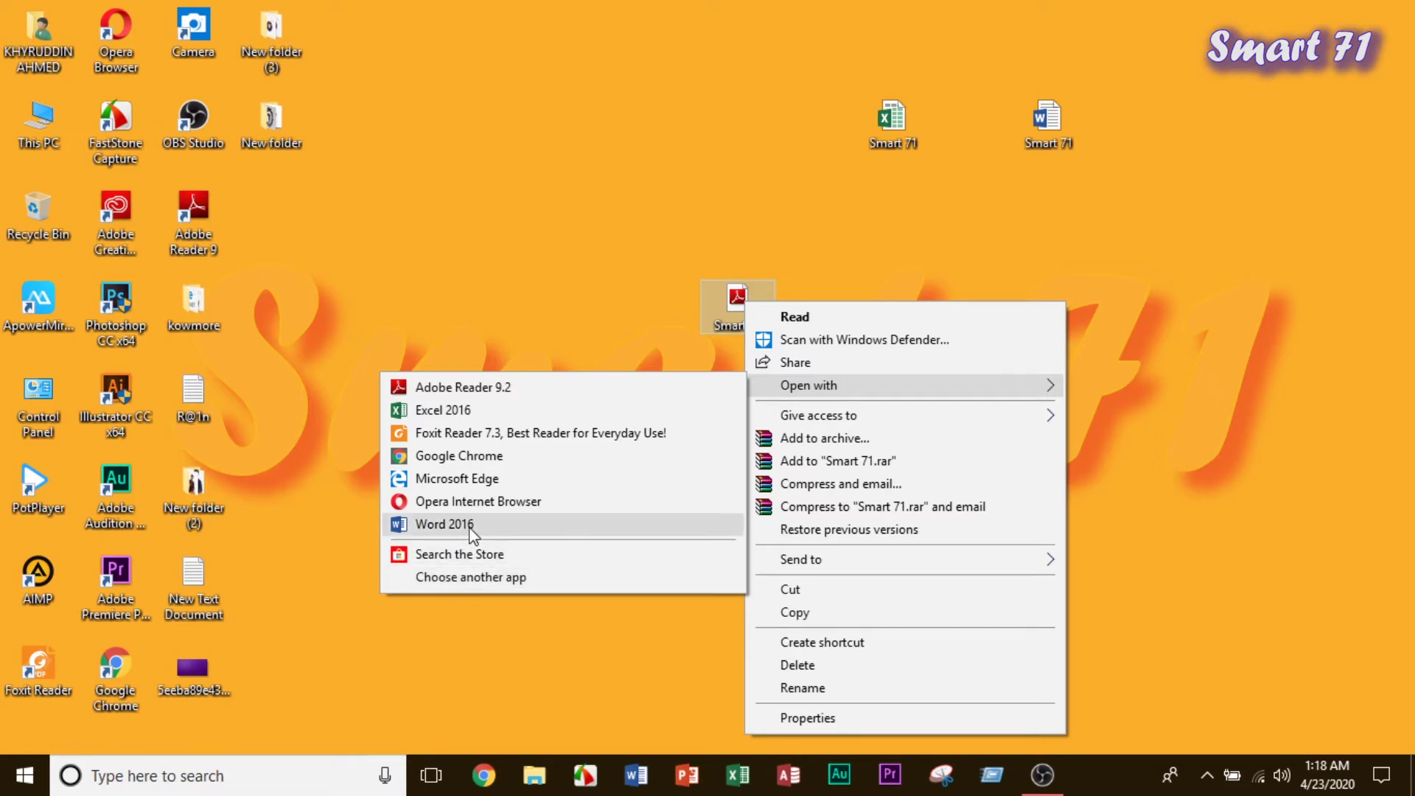
pyautogui.click(444, 523)
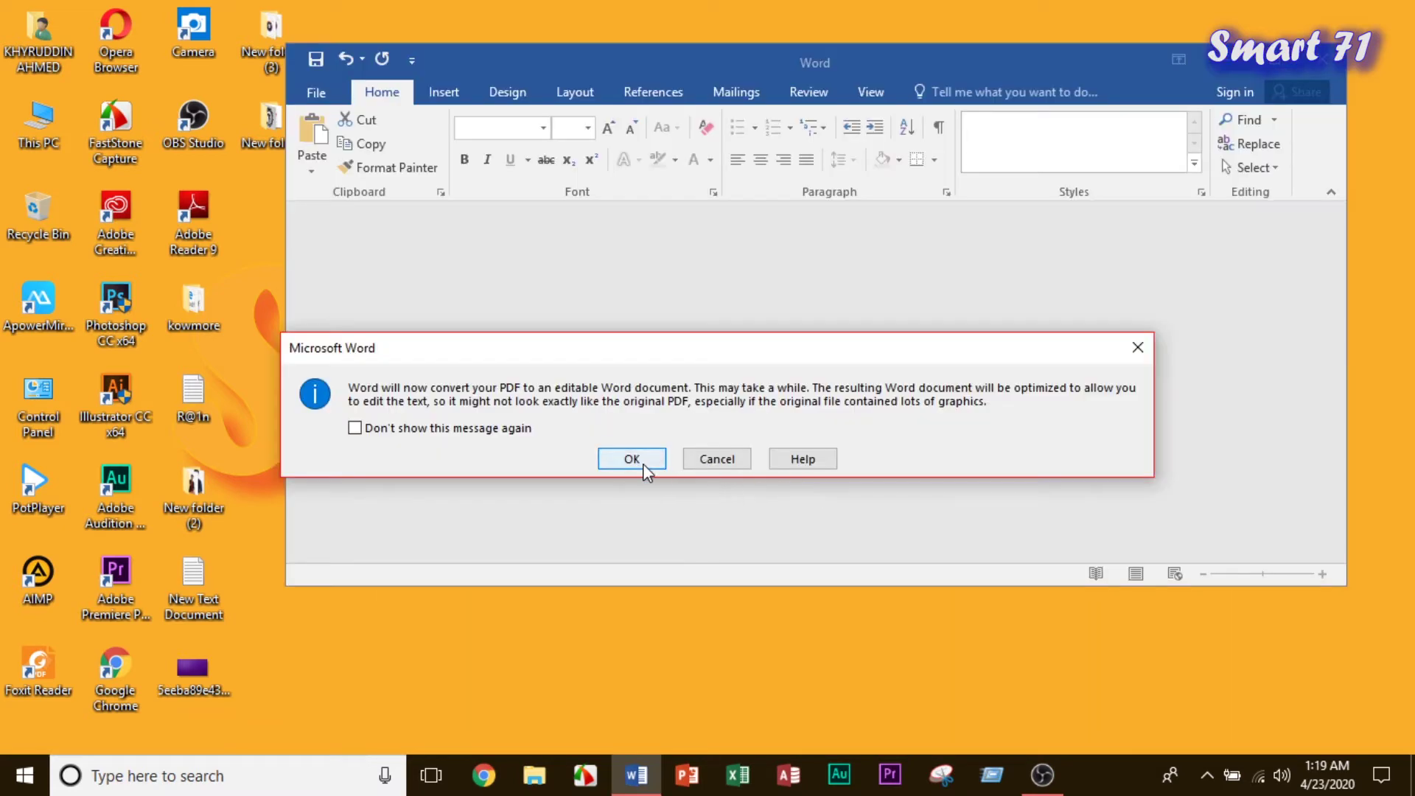
pyautogui.click(643, 466)
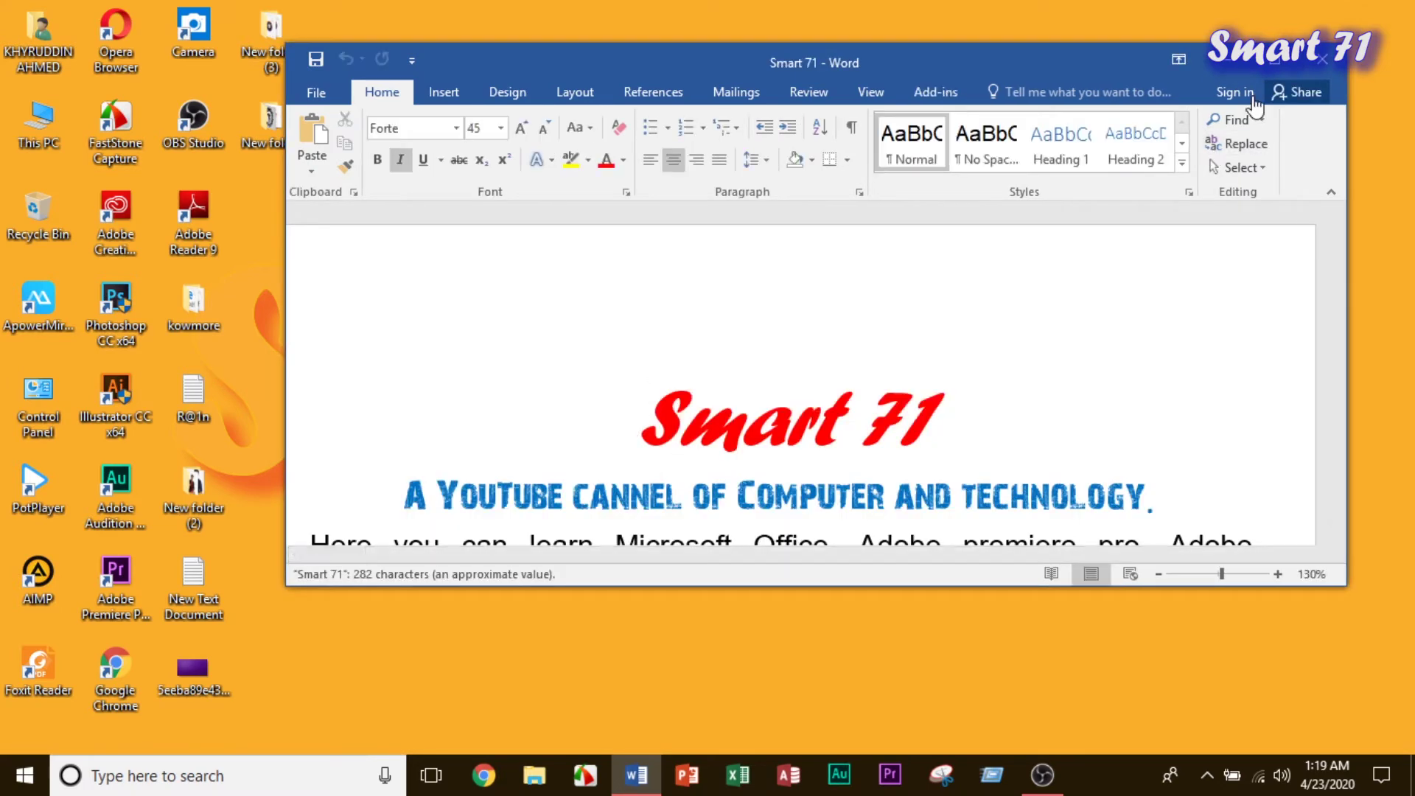
pyautogui.click(1290, 59)
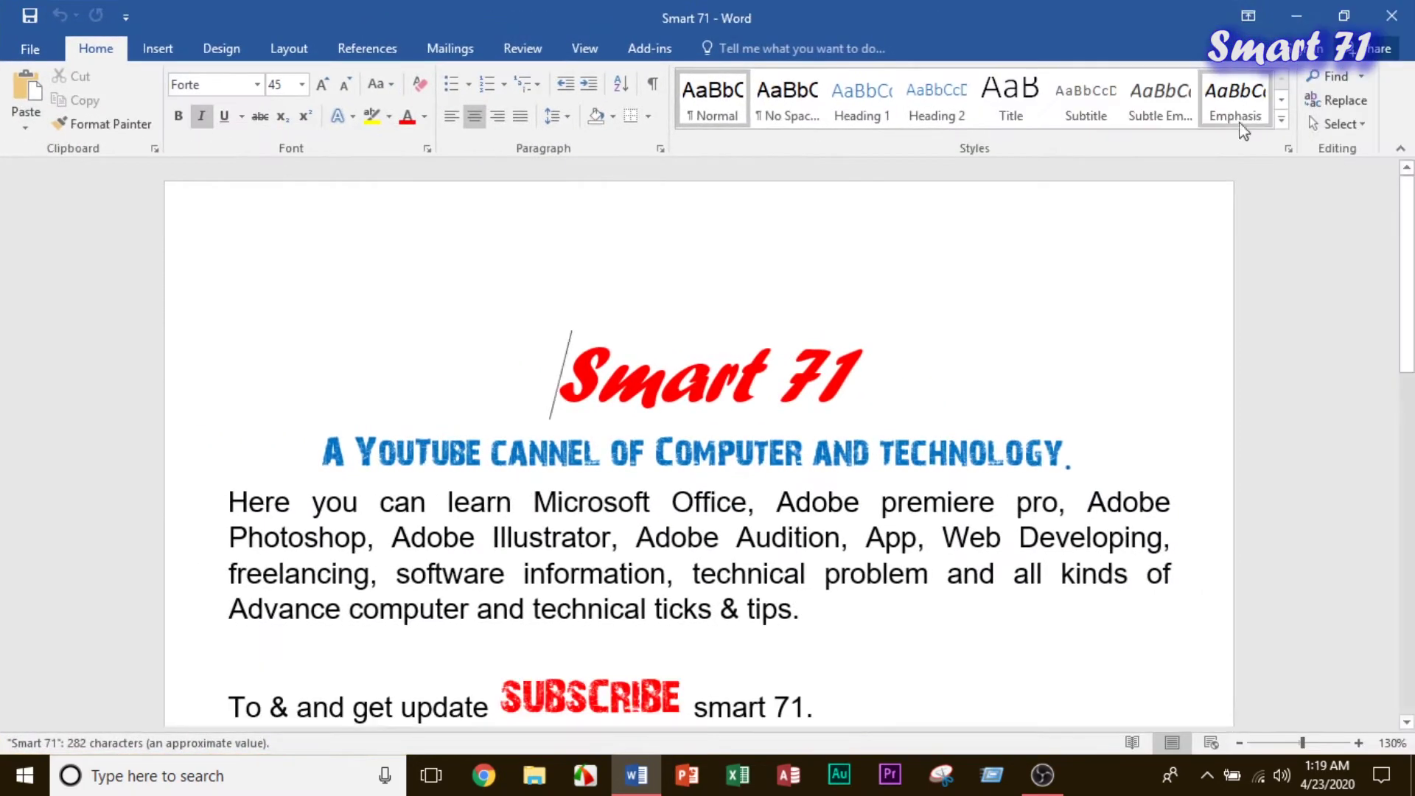
# Make the Smart 71 title bold and non-italic, then close without saving.
pyautogui.tripleClick(952, 390)
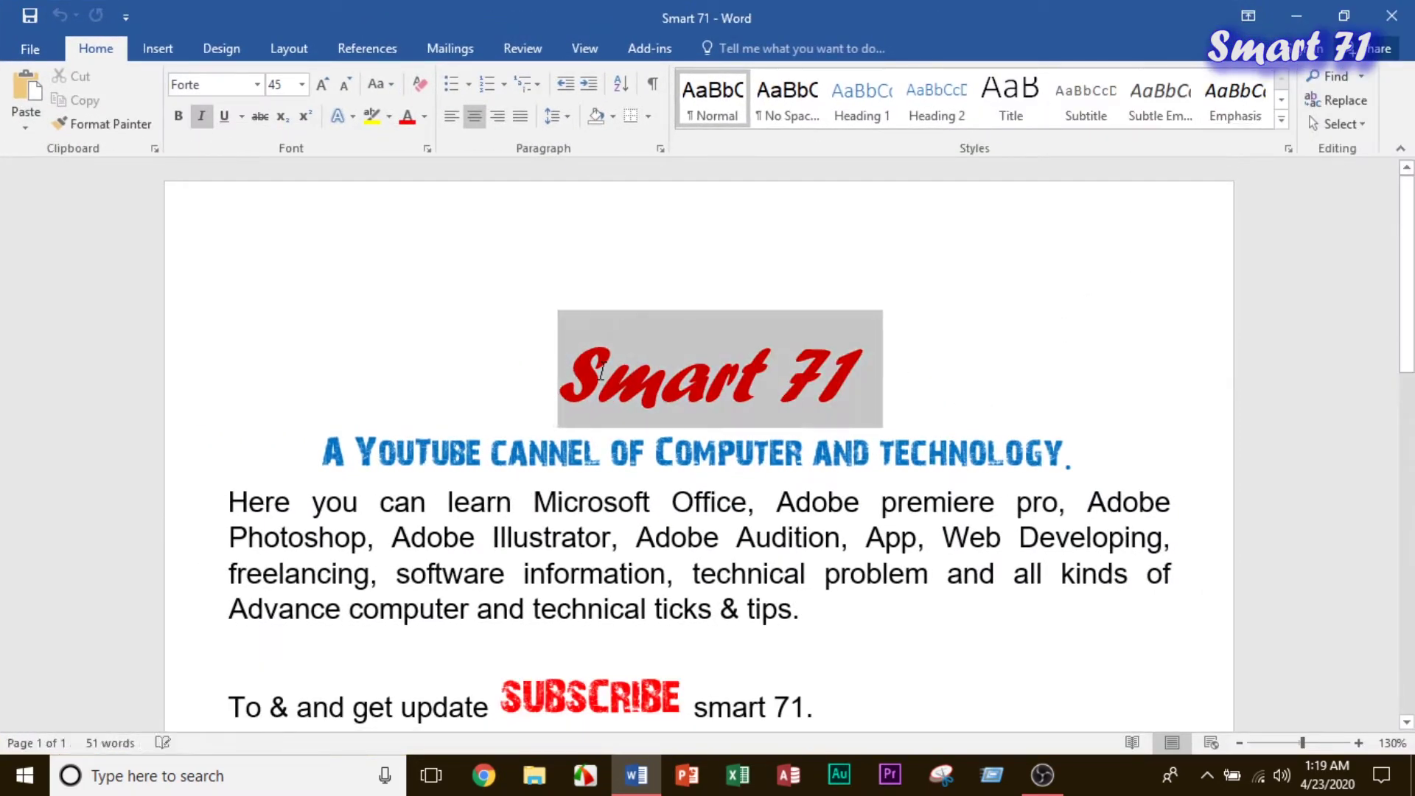
pyautogui.click(183, 120)
pyautogui.click(200, 118)
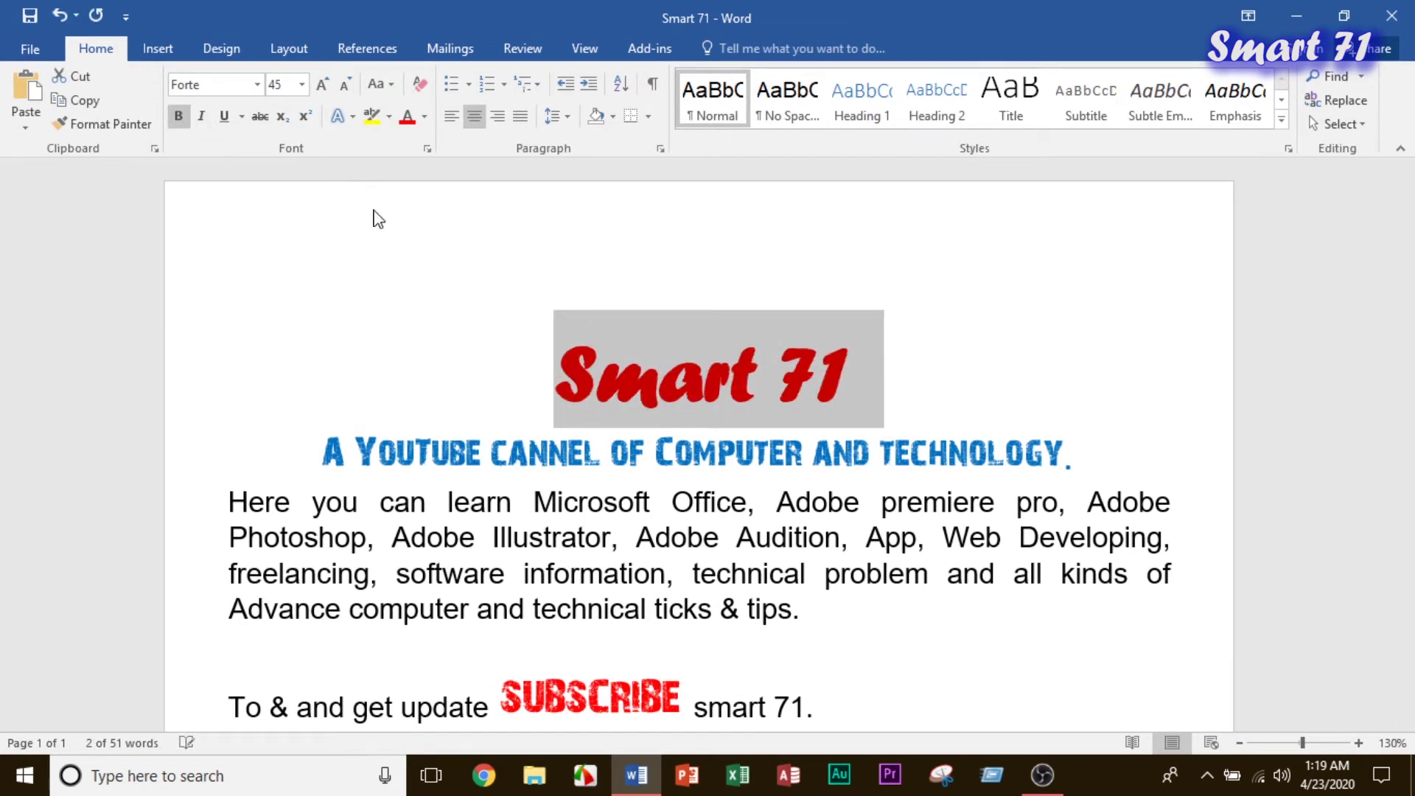
pyautogui.click(1159, 403)
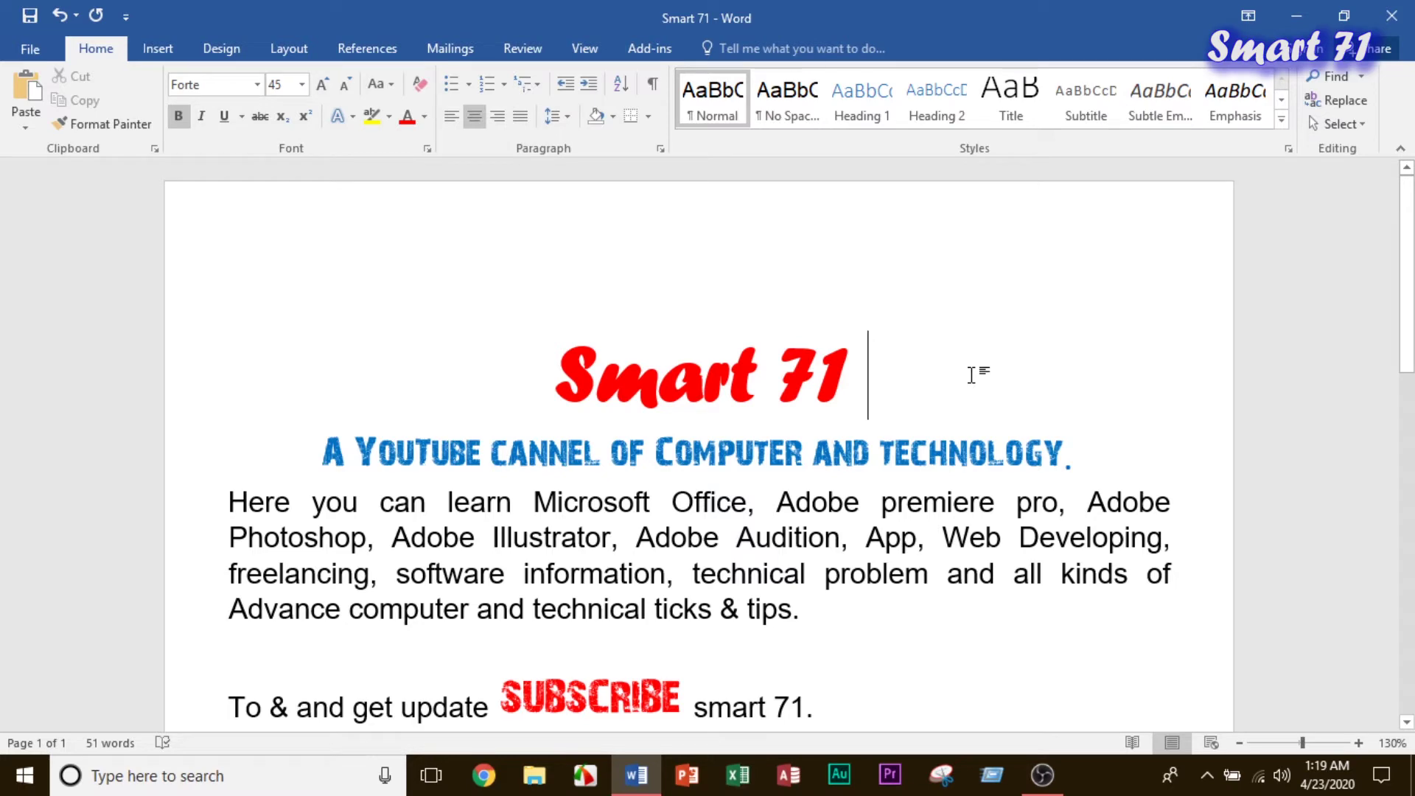
pyautogui.scroll(-3, 973, 375)
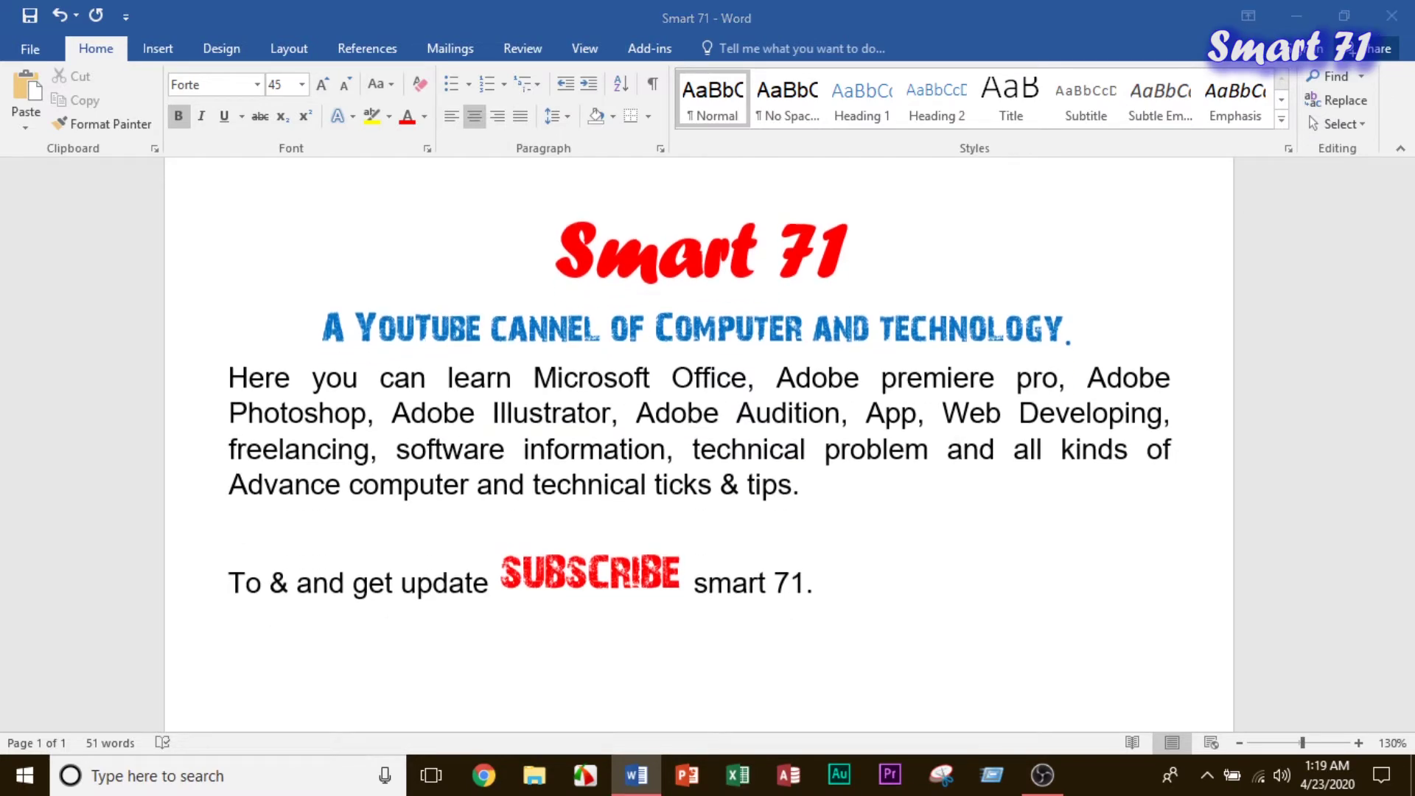
pyautogui.hotkey('alt', 'F4')
pyautogui.click(718, 426)
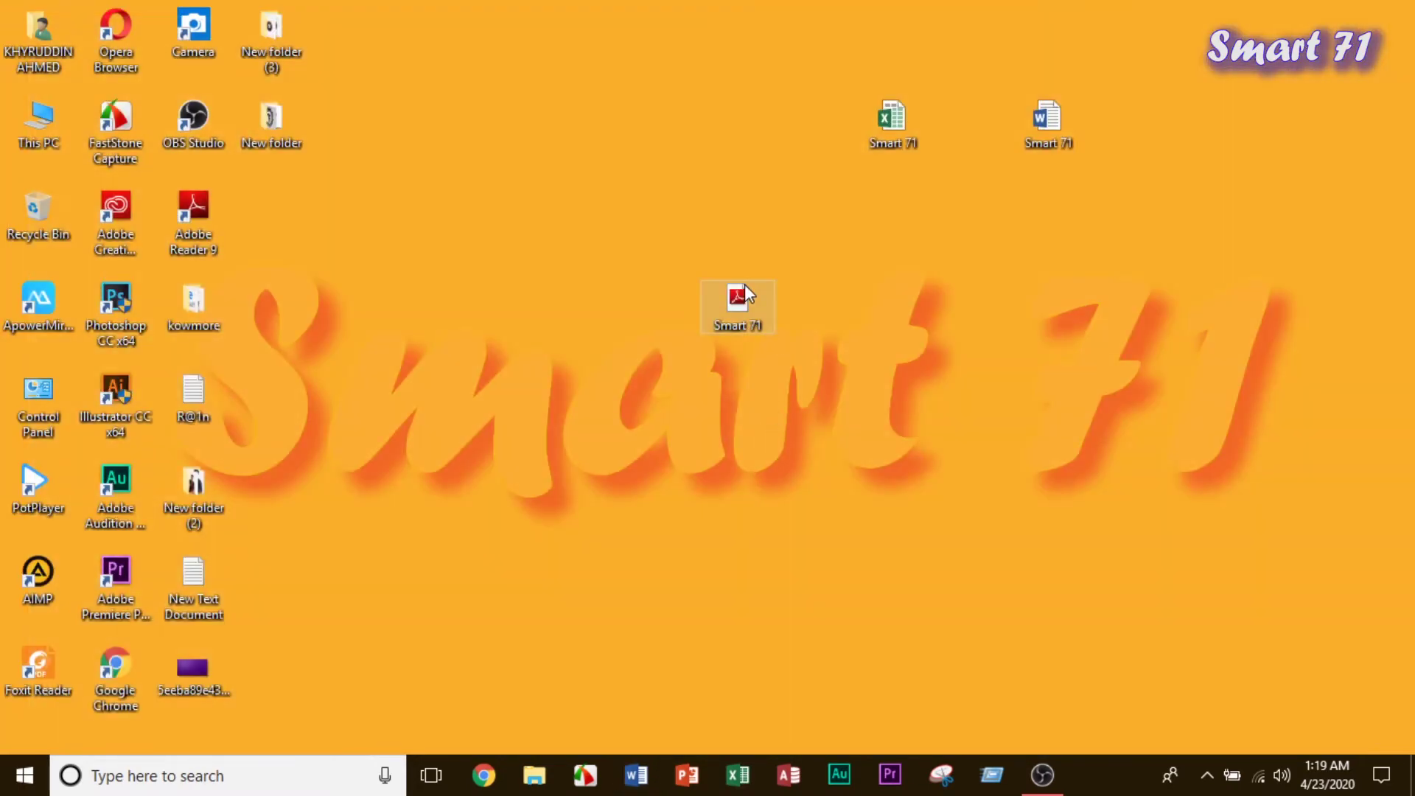
# Delete the old Smart 71 PDF, open the Smart 71 workbook and target a Desktop PDF export.
pyautogui.moveTo(746, 293); pyautogui.dragTo(38, 210)
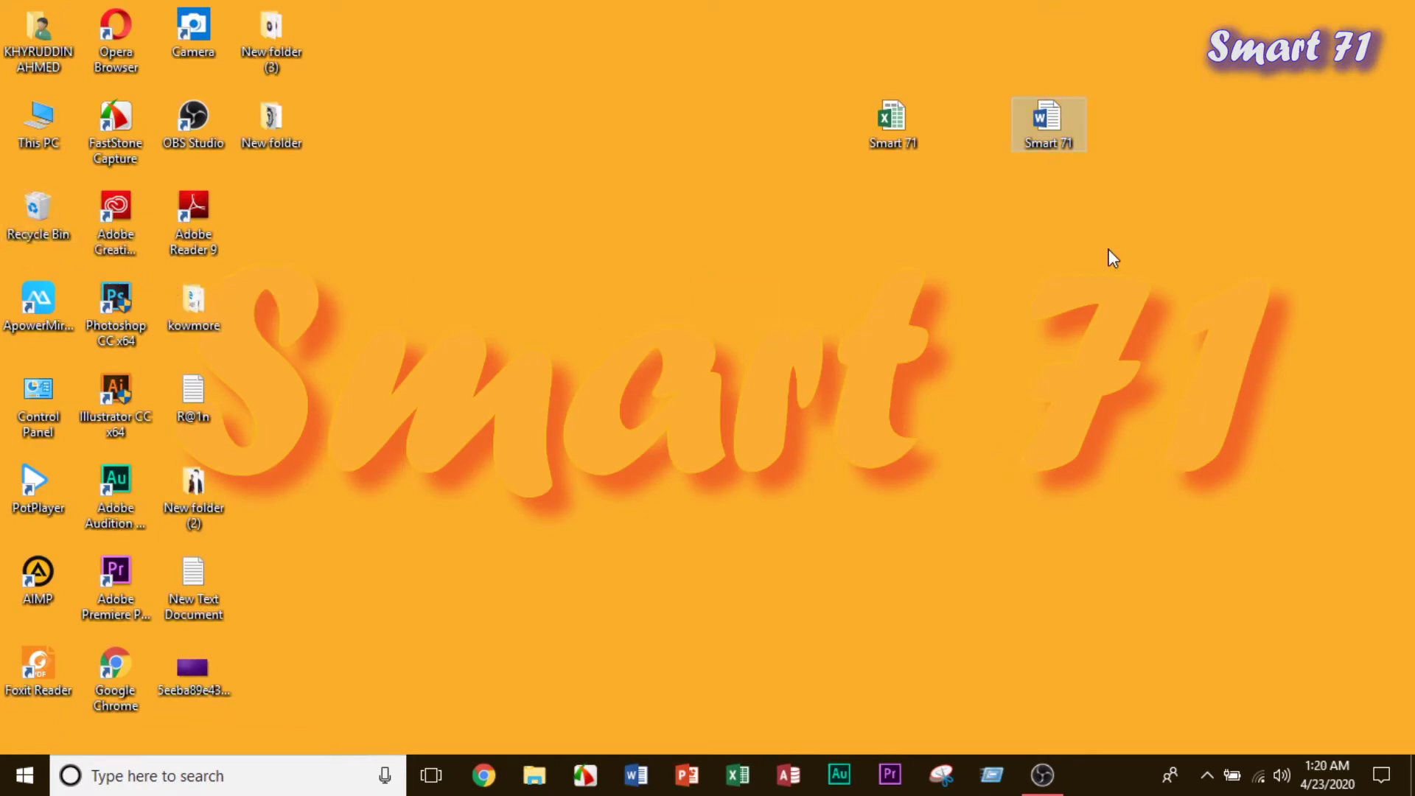
pyautogui.doubleClick(884, 136)
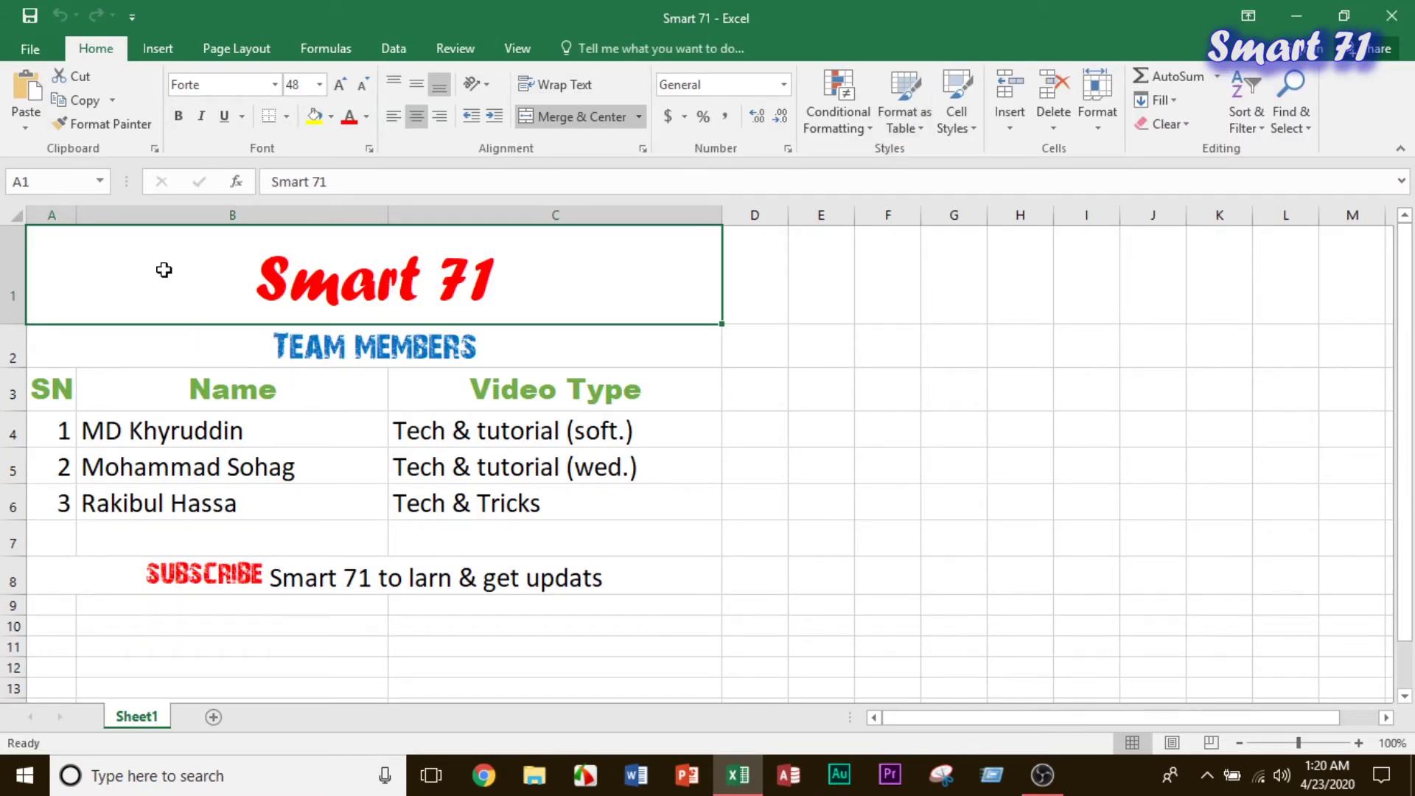
pyautogui.click(53, 44)
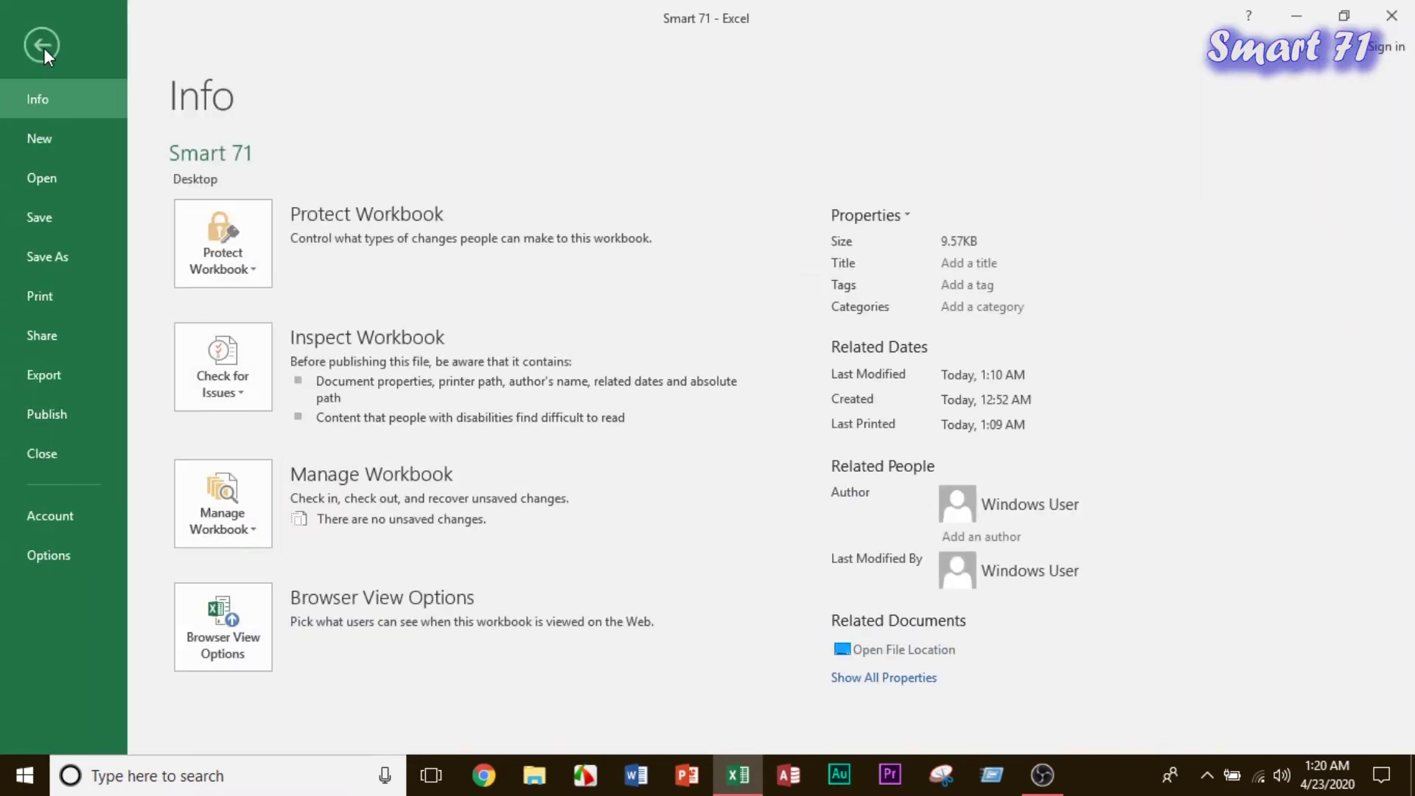
pyautogui.click(38, 376)
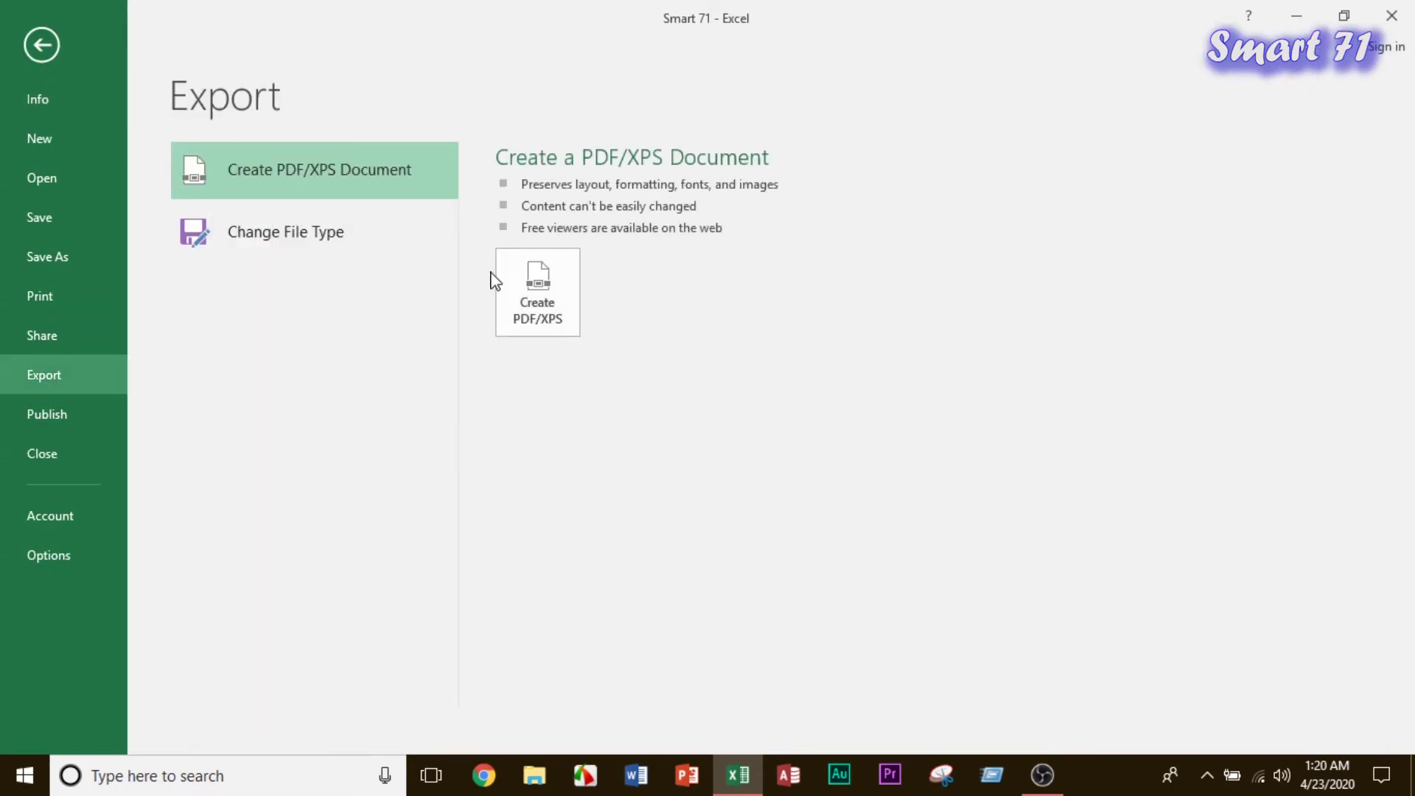
pyautogui.click(532, 308)
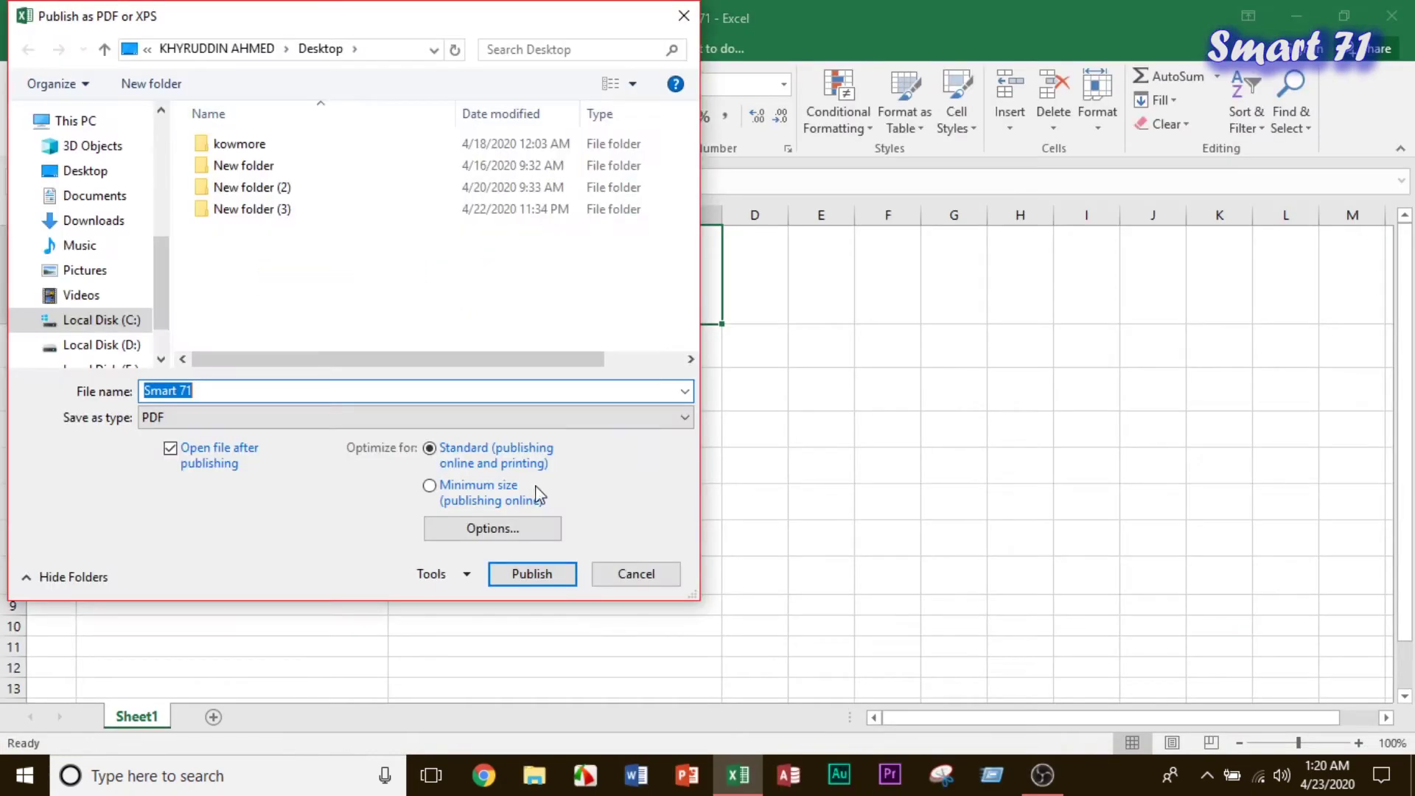
pyautogui.click(84, 171)
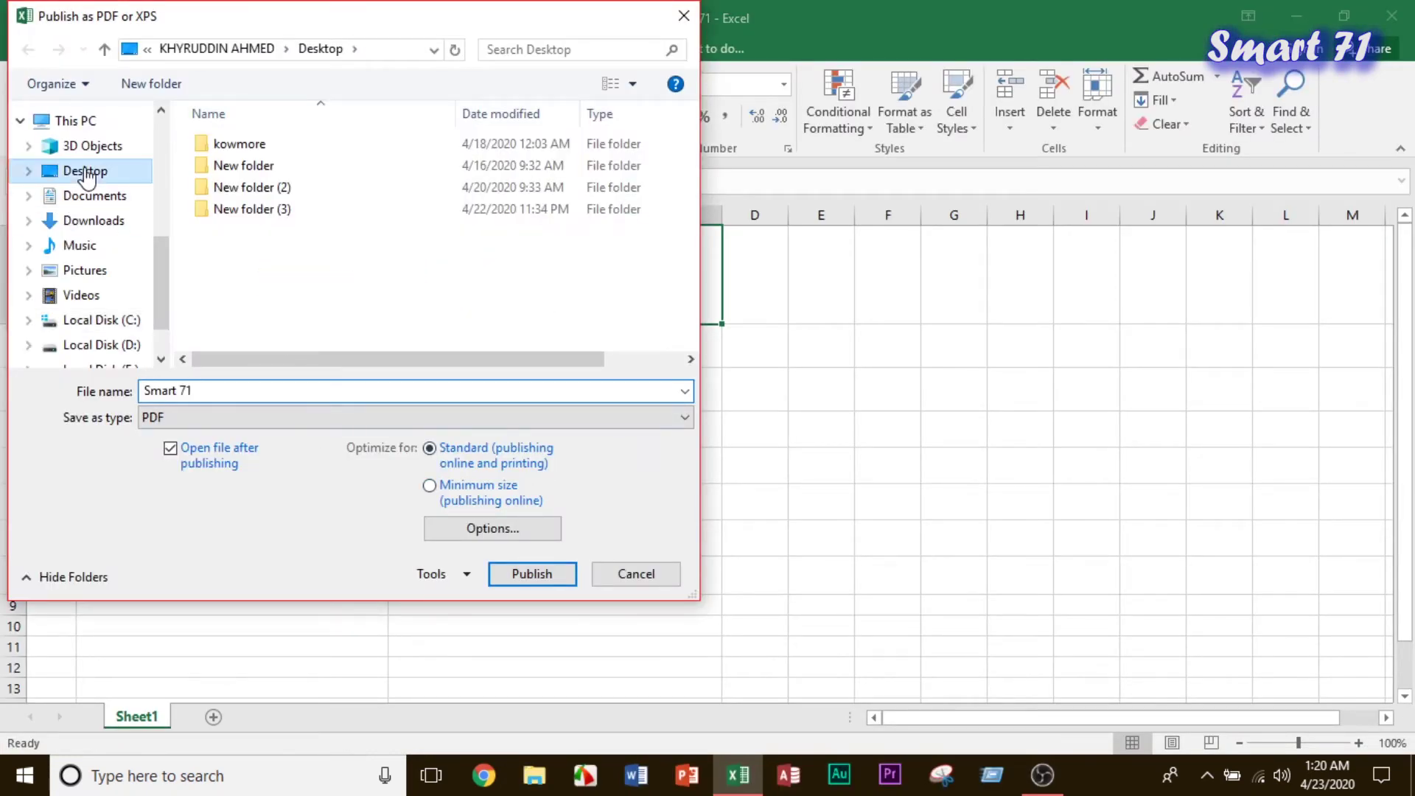
# Publish the workbook as Smart 71.pdf, then close Adobe Reader and Excel.
pyautogui.click(534, 572)
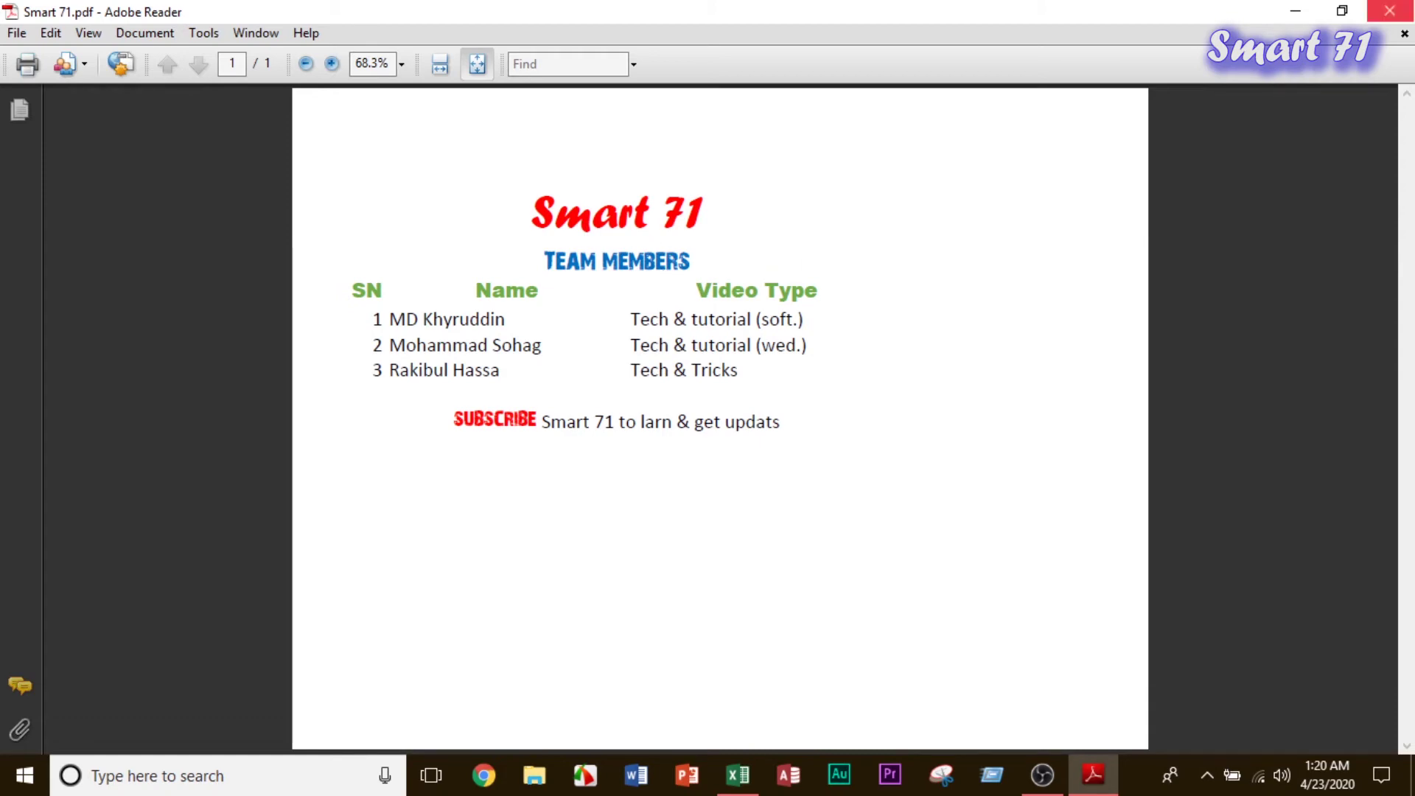
pyautogui.click(1388, 10)
pyautogui.click(1391, 15)
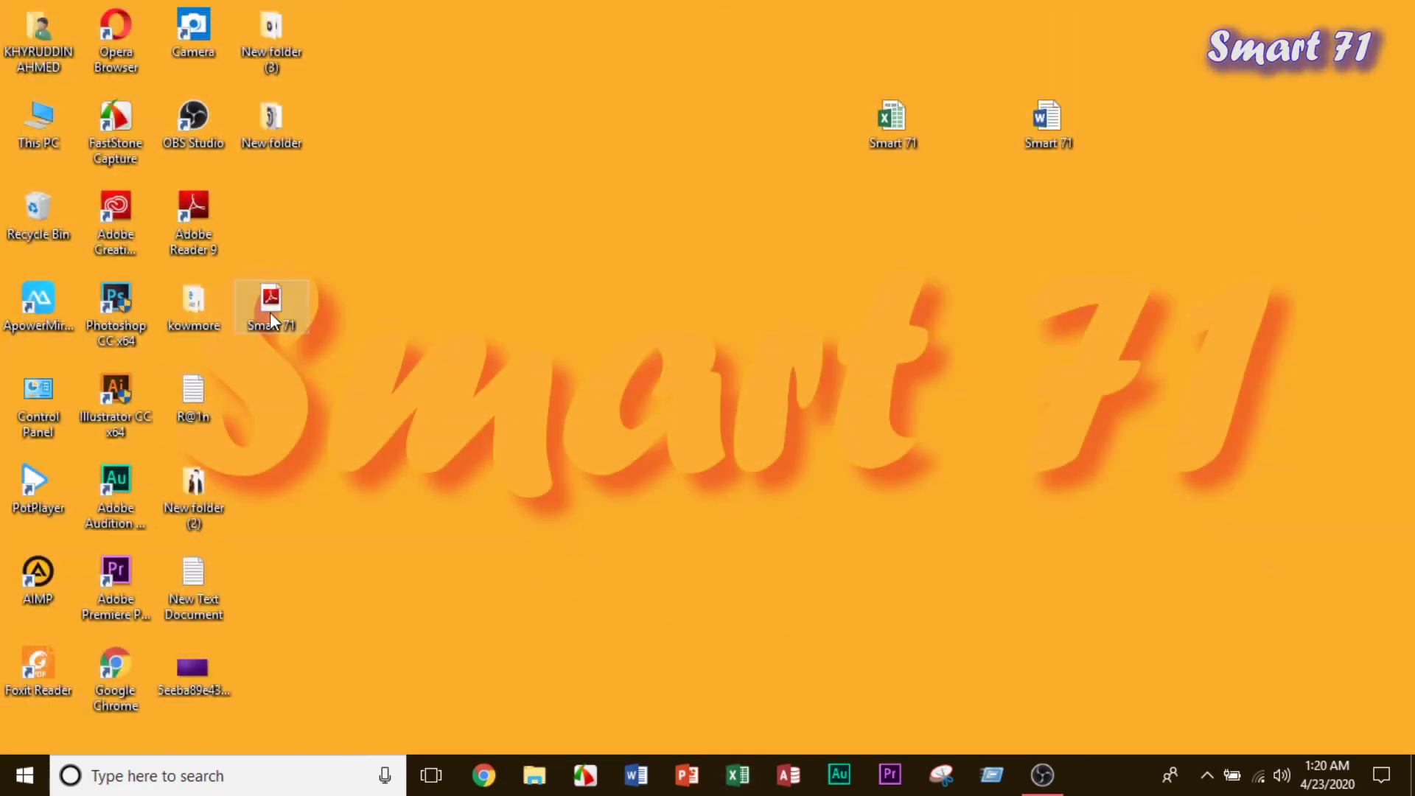
# Open Smart 71.pdf, confirm all its page text is selectable with Ctrl+A, and close it.
pyautogui.moveTo(269, 312); pyautogui.dragTo(854, 309)
pyautogui.doubleClick(912, 300)
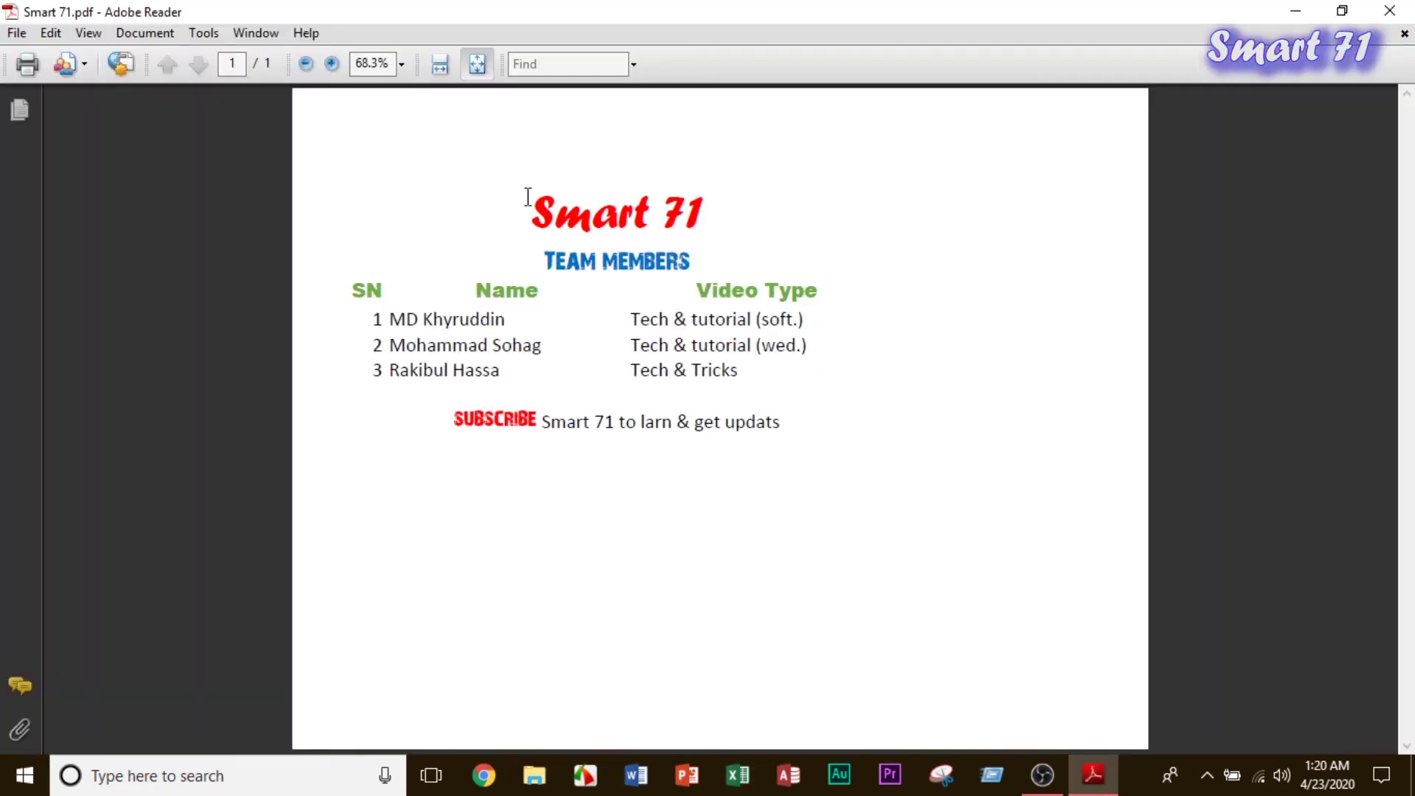
pyautogui.moveTo(527, 197); pyautogui.dragTo(780, 403)
pyautogui.click(827, 437)
pyautogui.hotkey('ctrl', 'a')
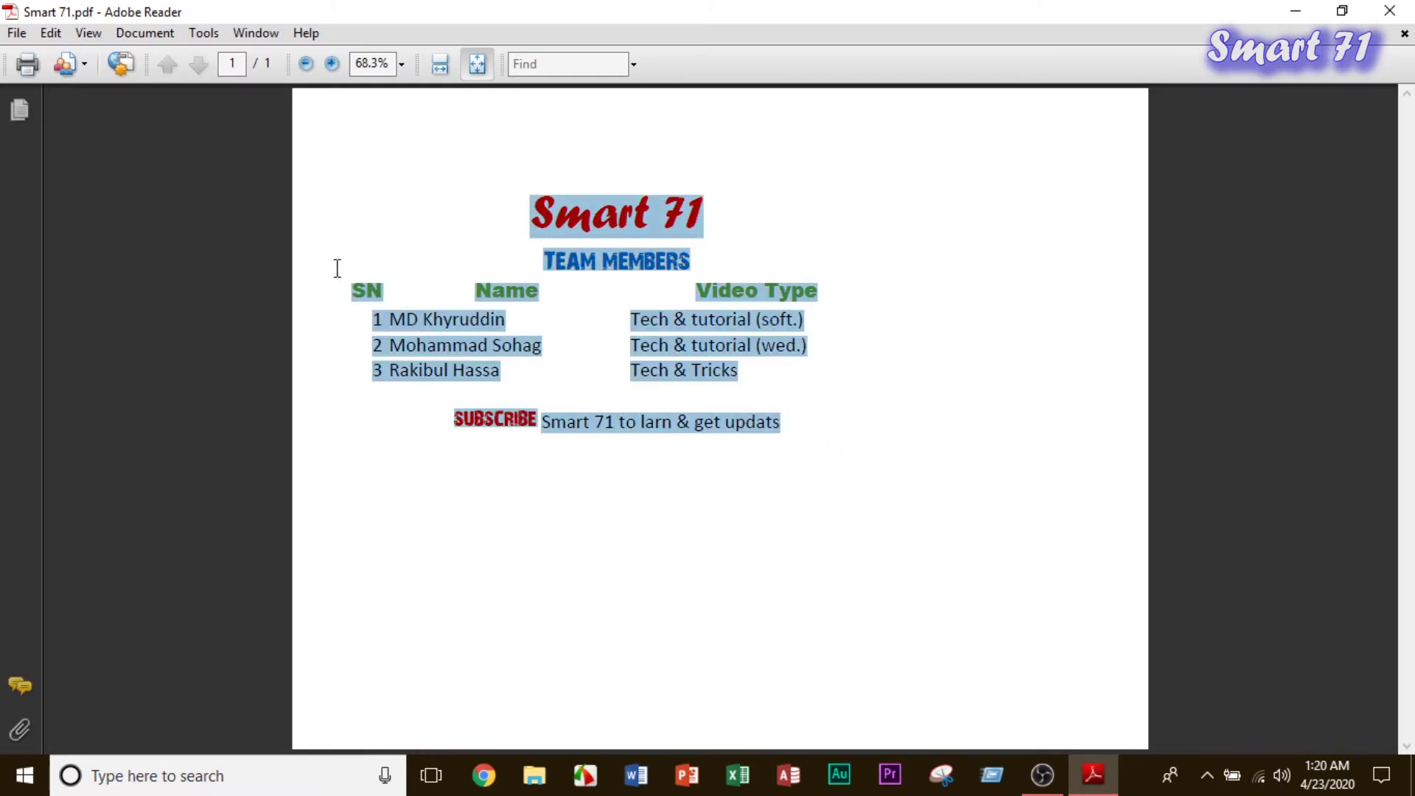
pyautogui.click(953, 400)
pyautogui.click(1389, 10)
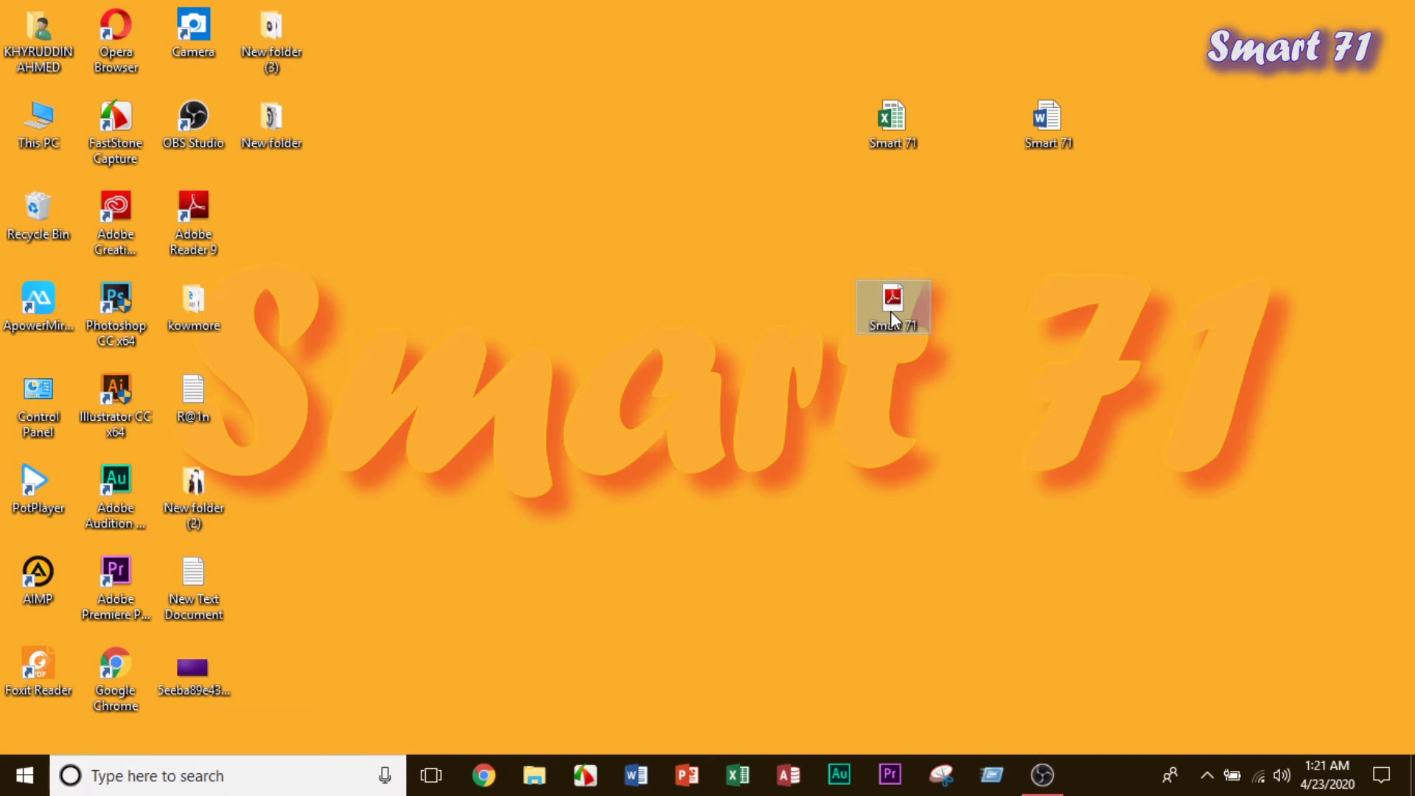
pyautogui.rightClick(890, 311)
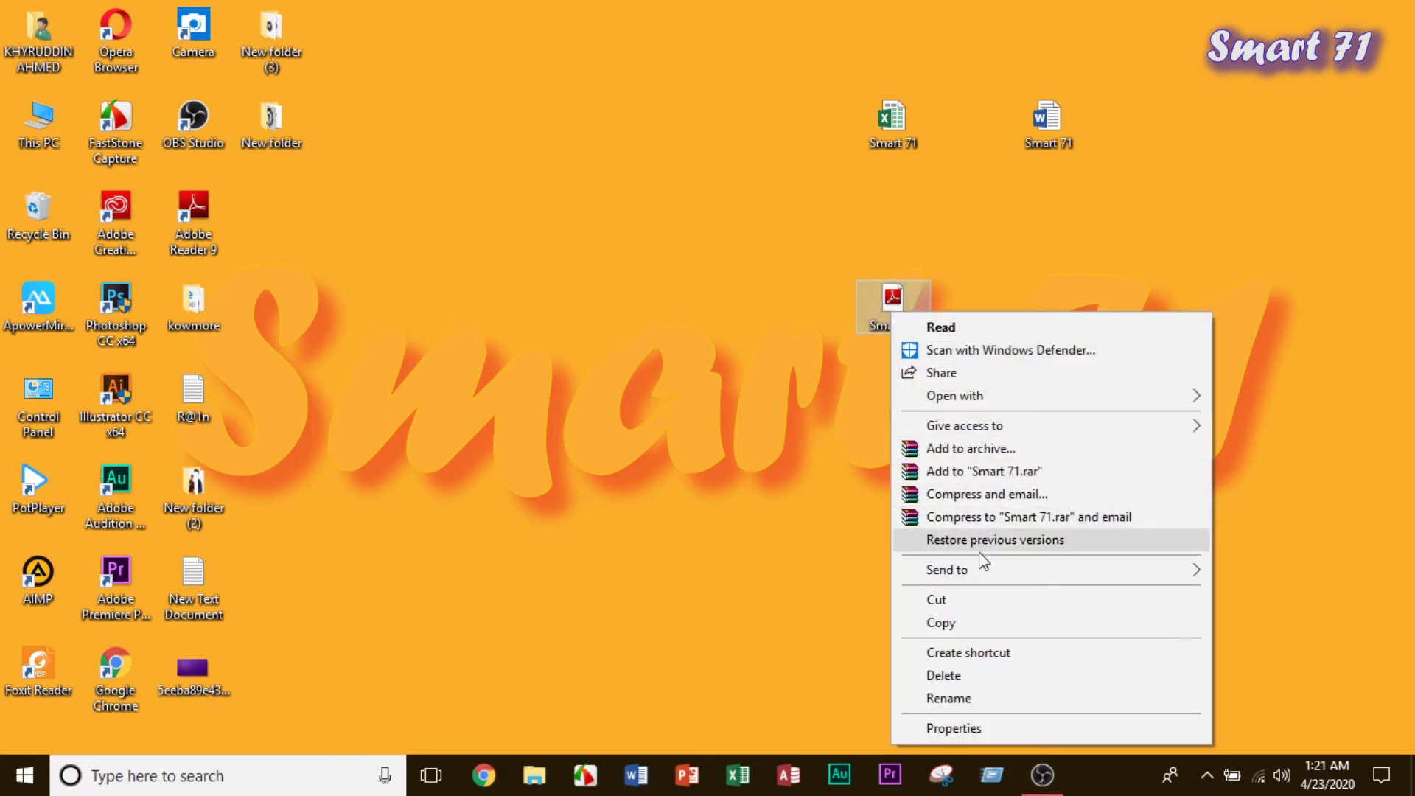
pyautogui.moveTo(954, 395)
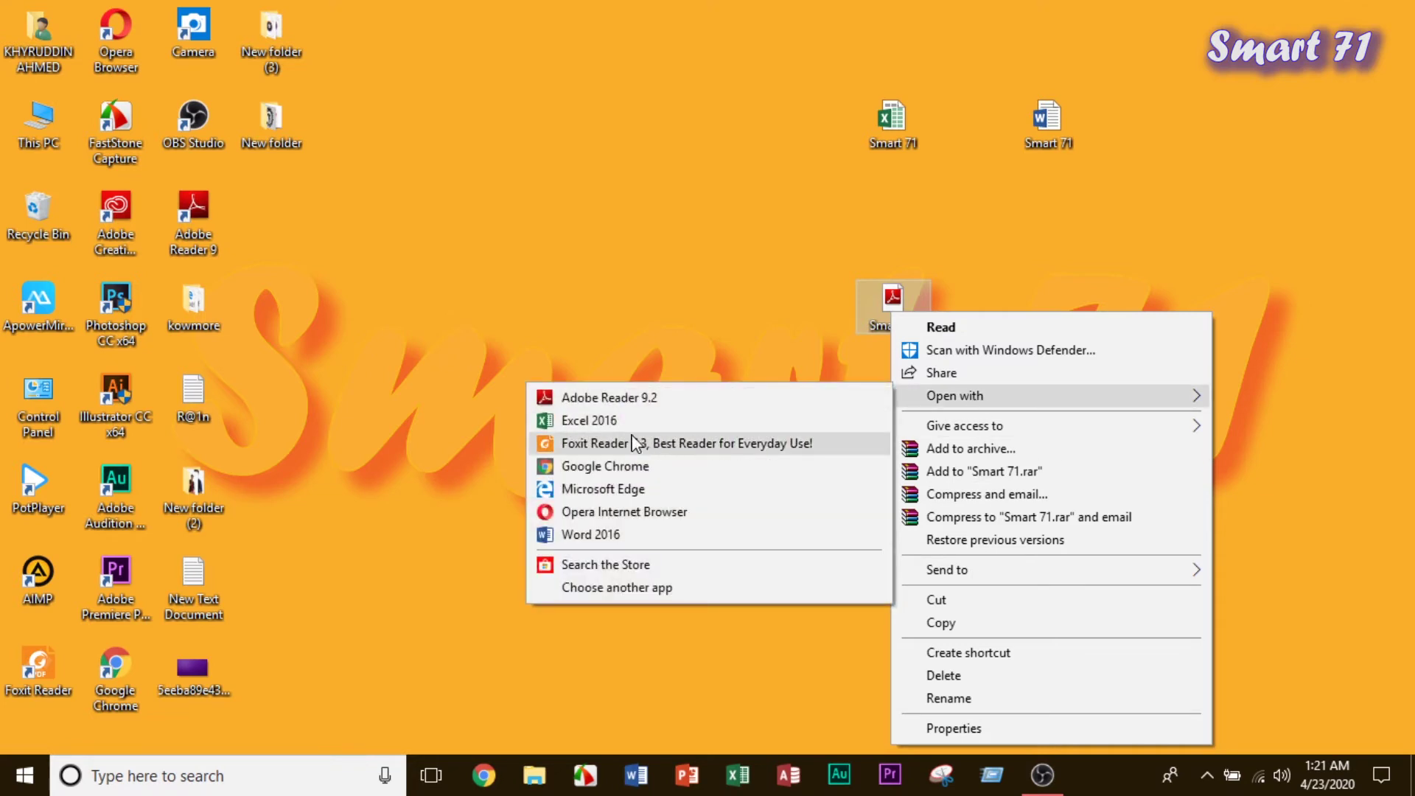
pyautogui.click(591, 420)
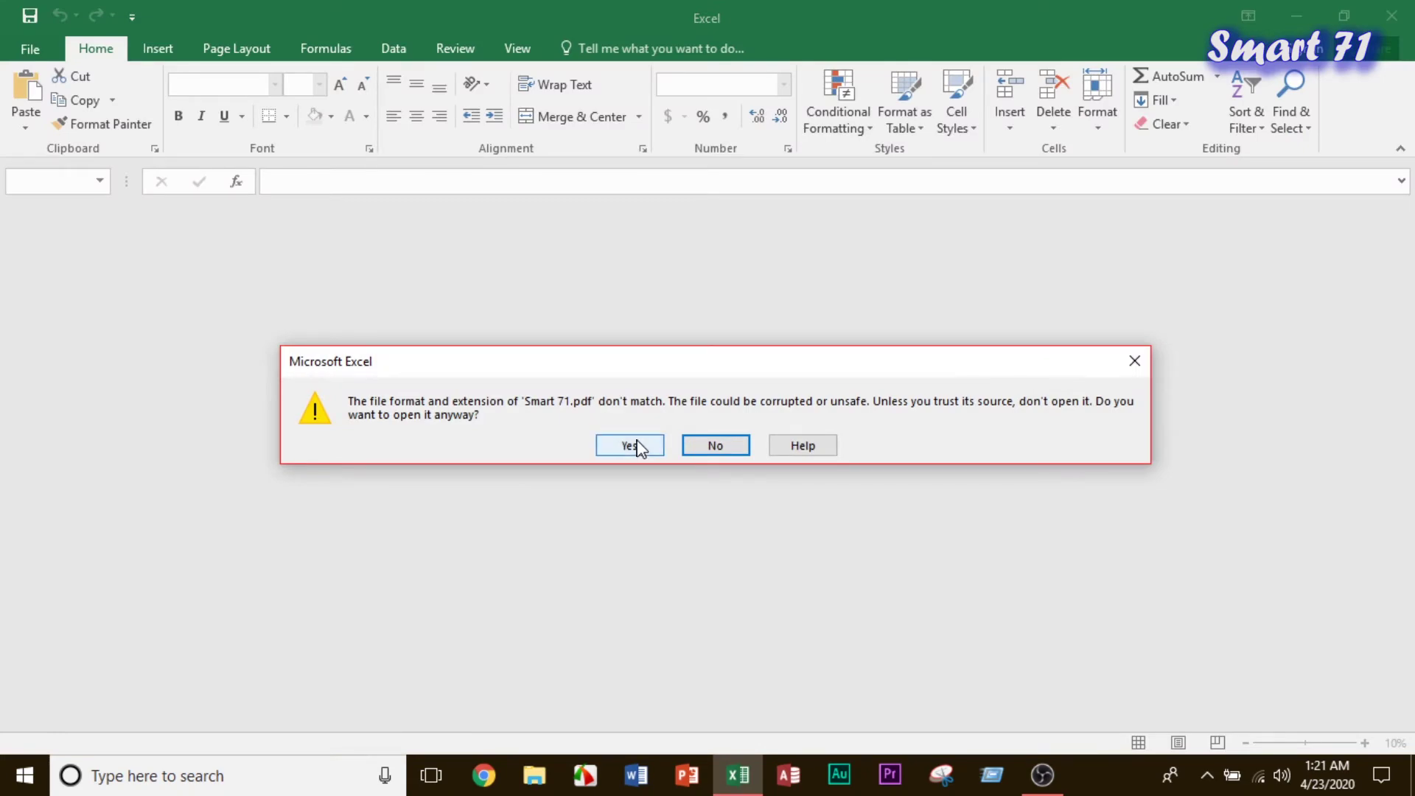
pyautogui.click(629, 445)
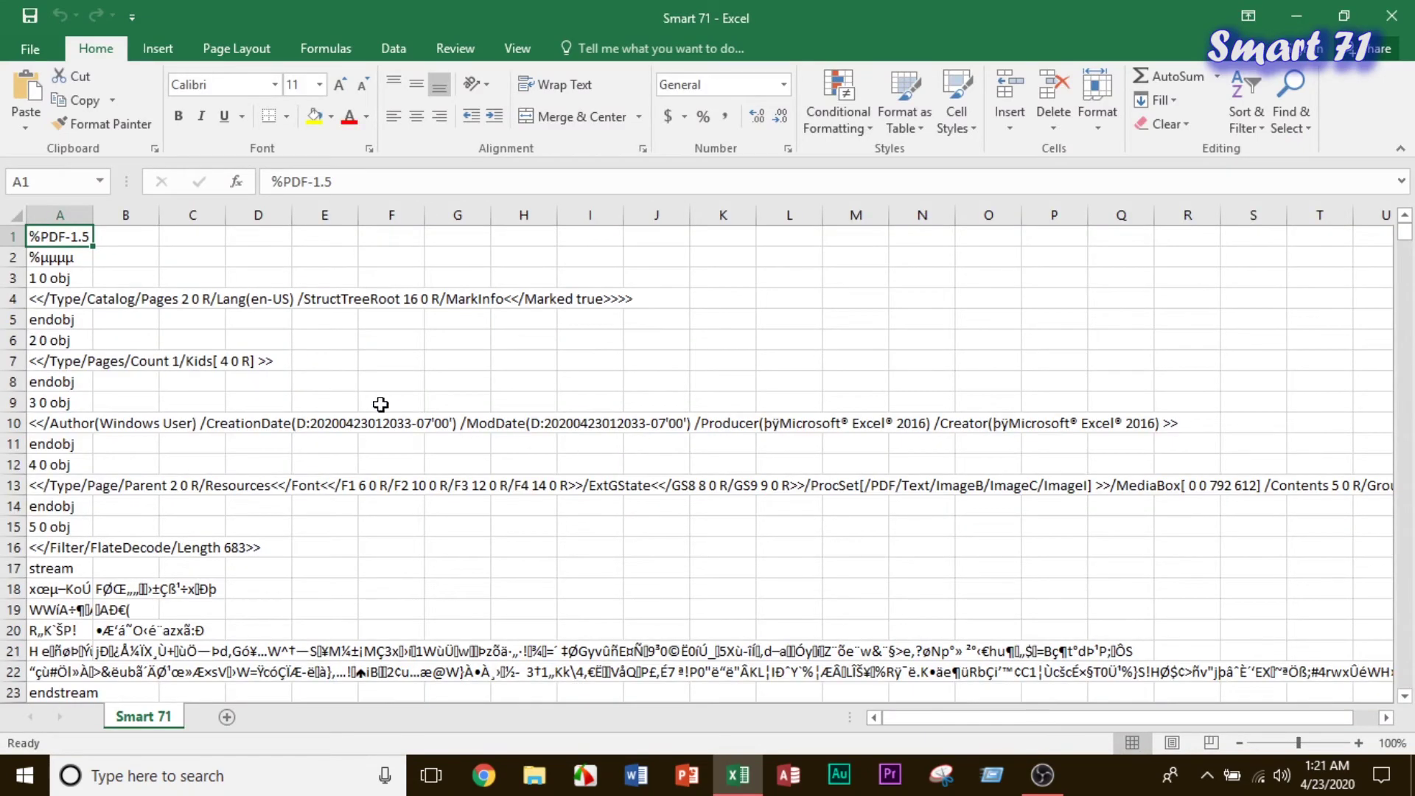
pyautogui.scroll(-6, 380, 405)
pyautogui.scroll(-6, 380, 404)
pyautogui.scroll(-6, 380, 405)
pyautogui.scroll(16, 380, 404)
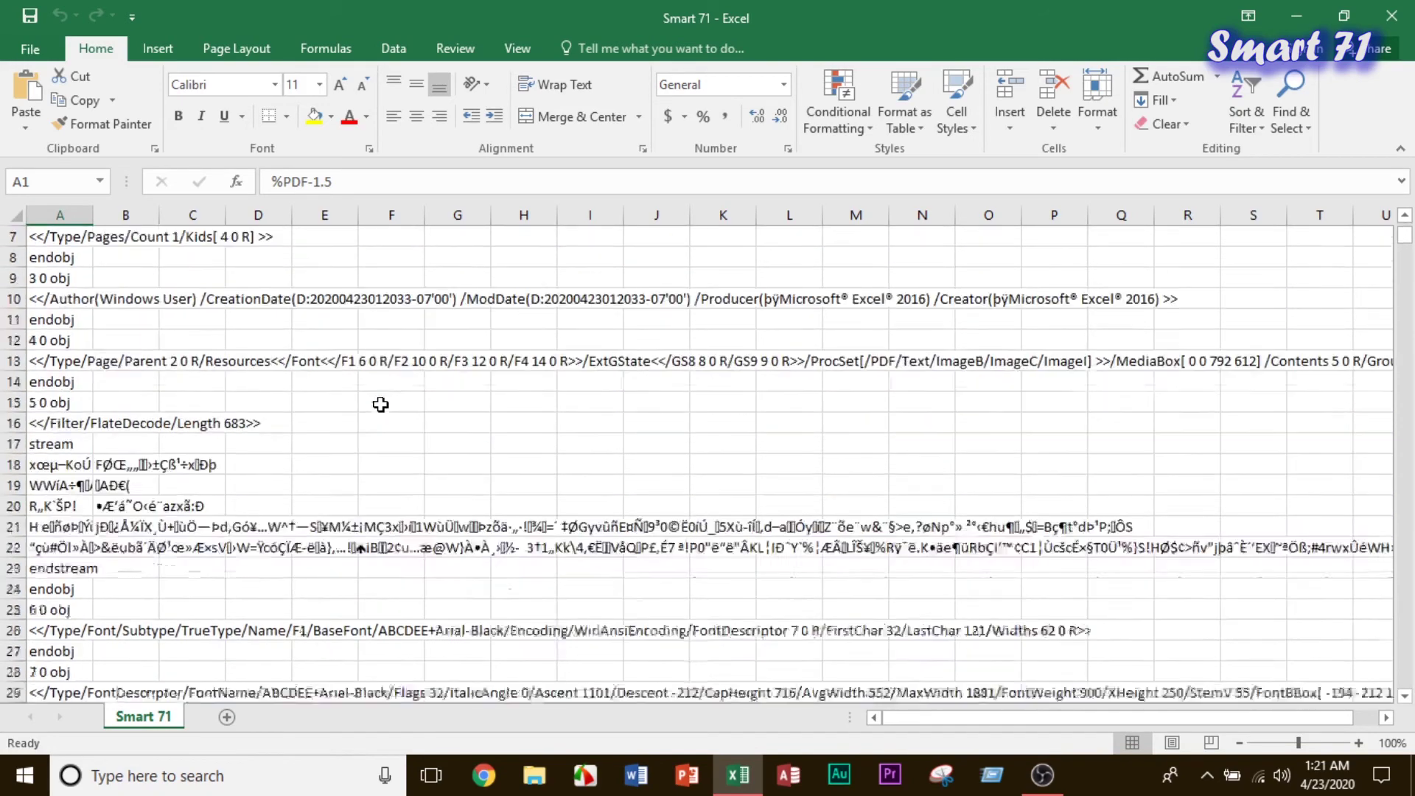
pyautogui.scroll(2, 380, 405)
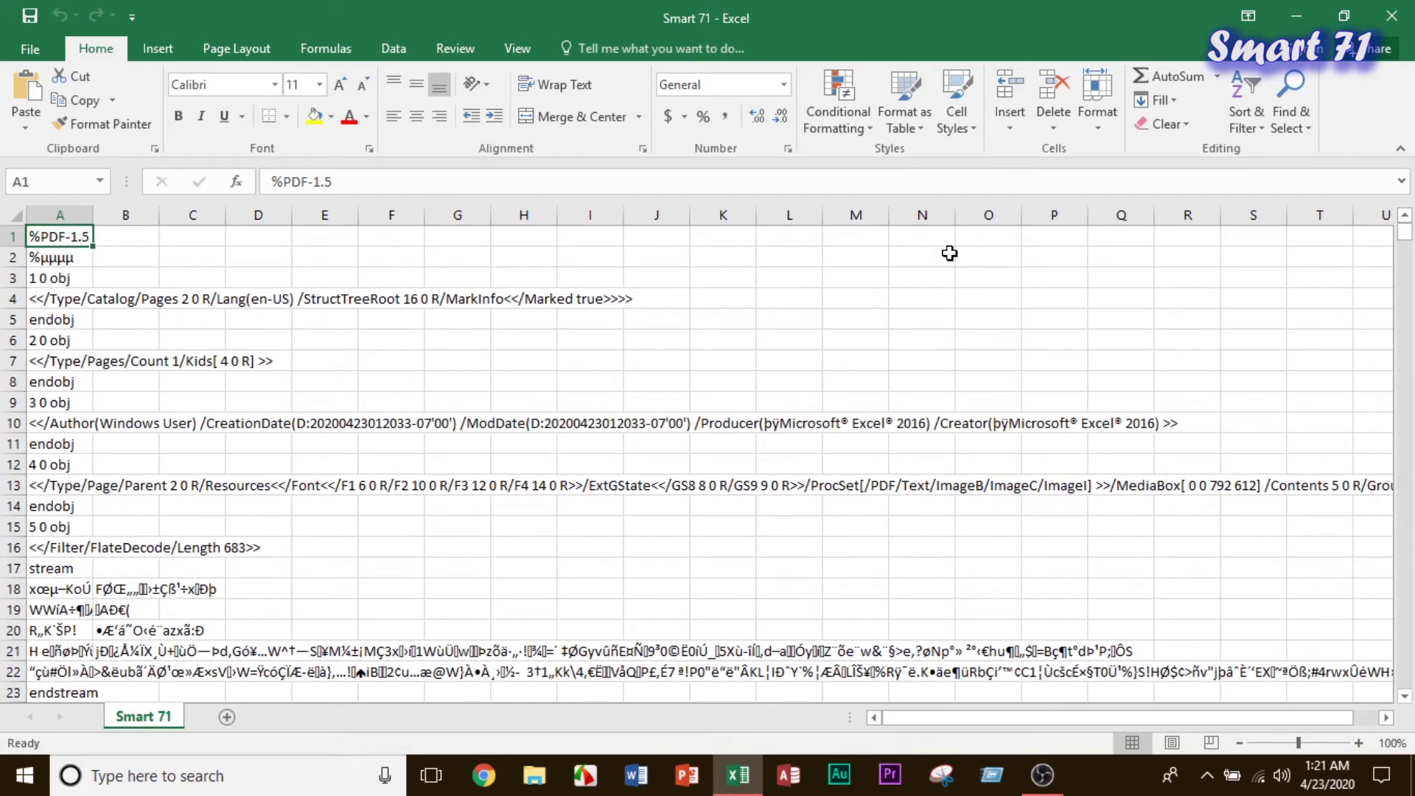
pyautogui.click(1391, 16)
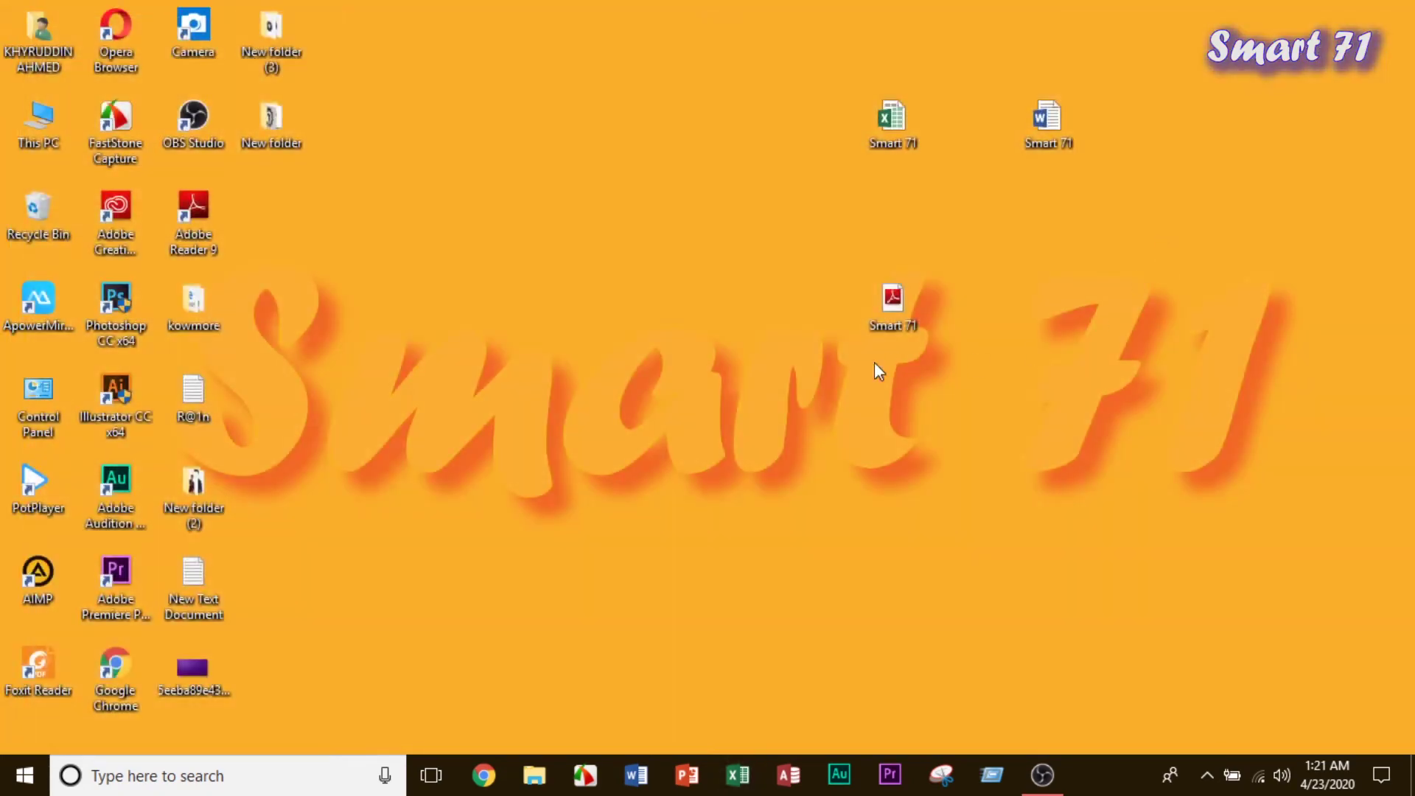
# Refresh the desktop, drag the Smart 71 PDF into the Recycle Bin, and refresh again.
pyautogui.rightClick(747, 386)
pyautogui.click(784, 445)
pyautogui.moveTo(881, 329); pyautogui.dragTo(50, 214)
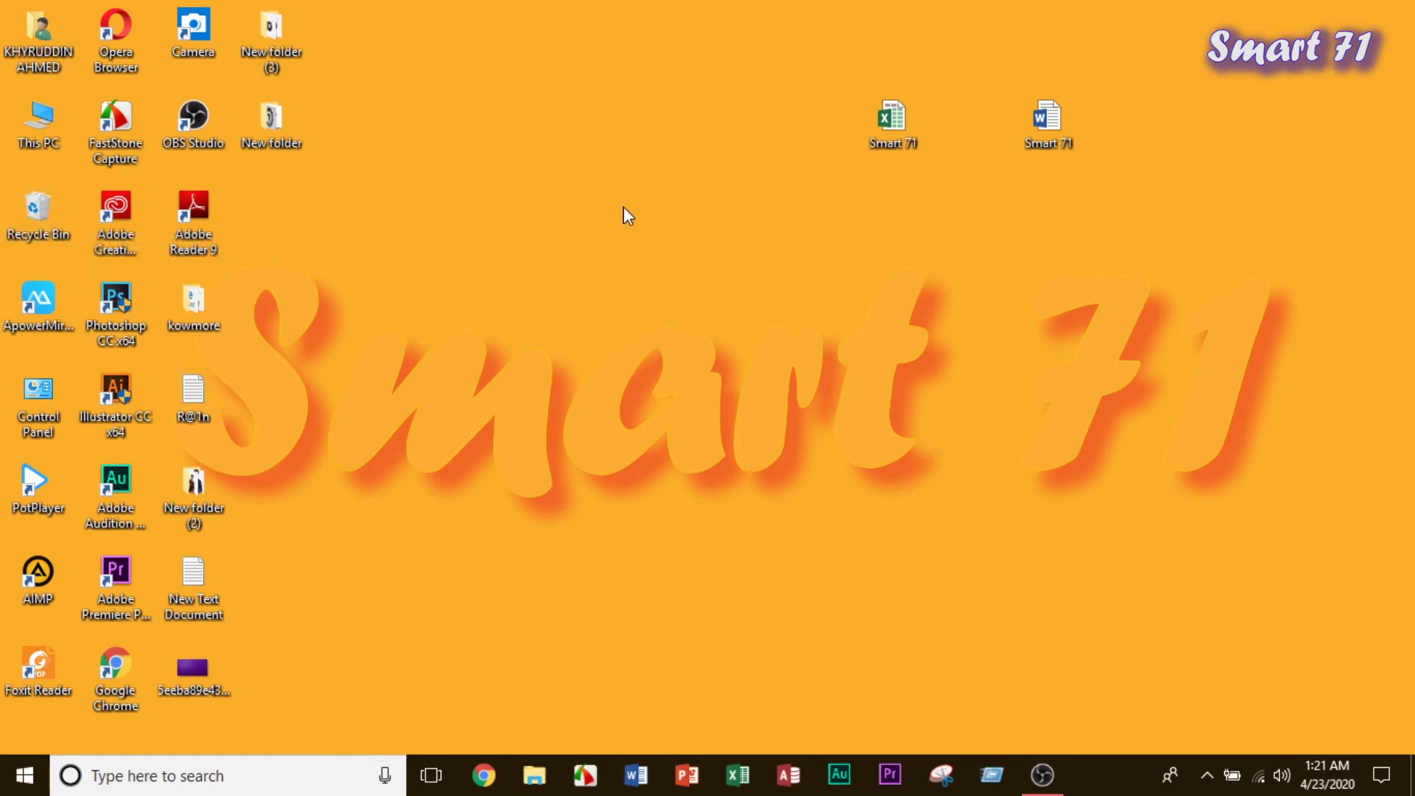
pyautogui.rightClick(625, 187)
pyautogui.click(658, 237)
# Launch Chrome and go to hipdf.com.
pyautogui.click(492, 769)
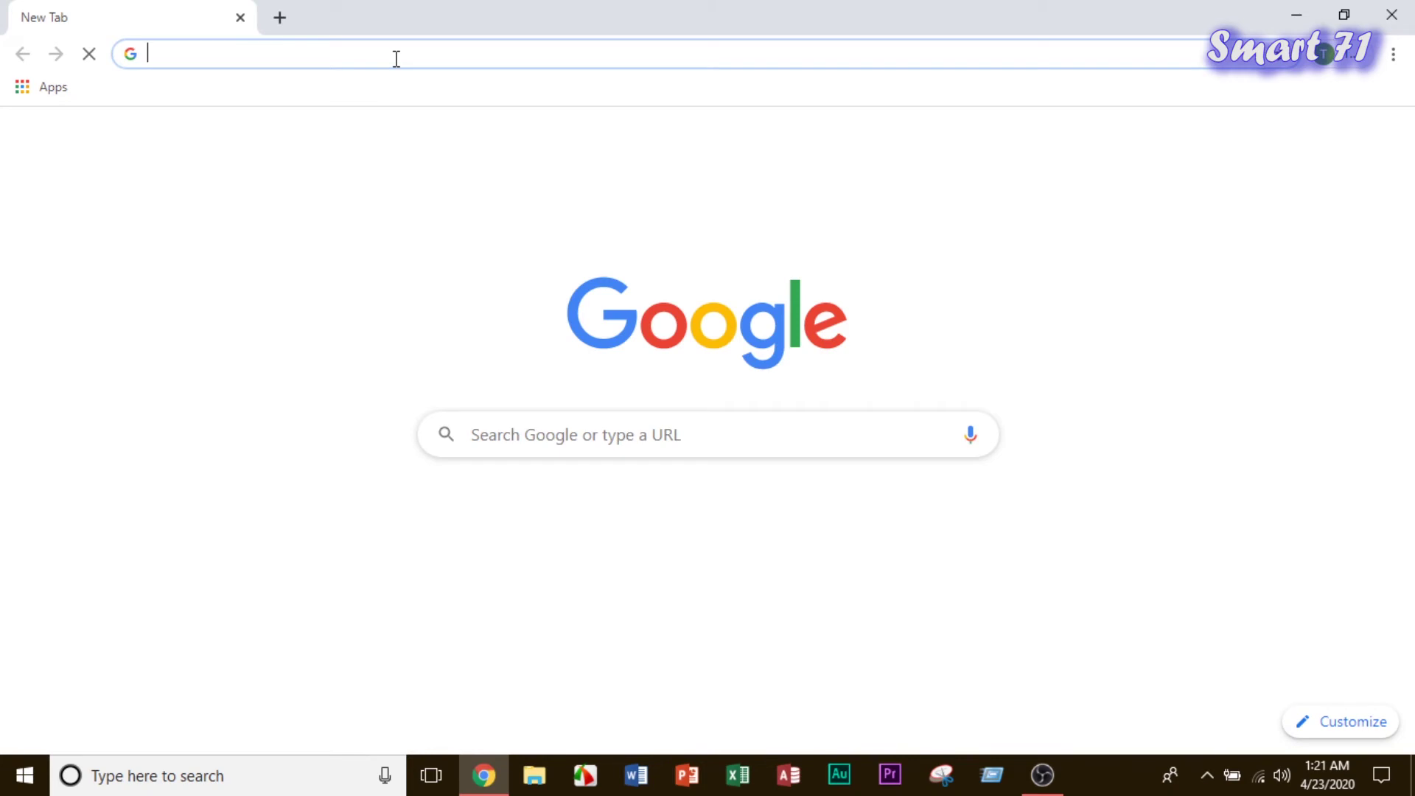
pyautogui.write('hip')
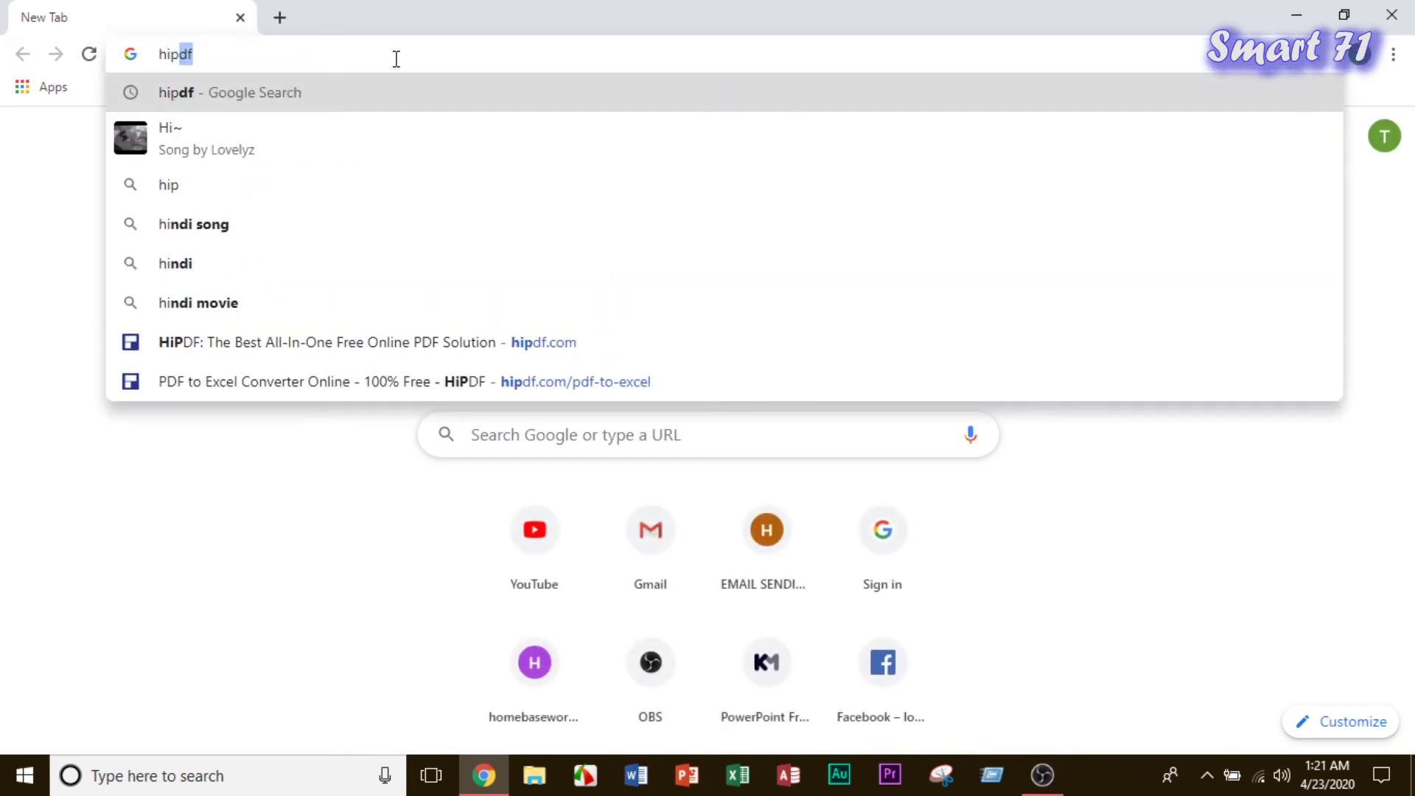
pyautogui.write('df')
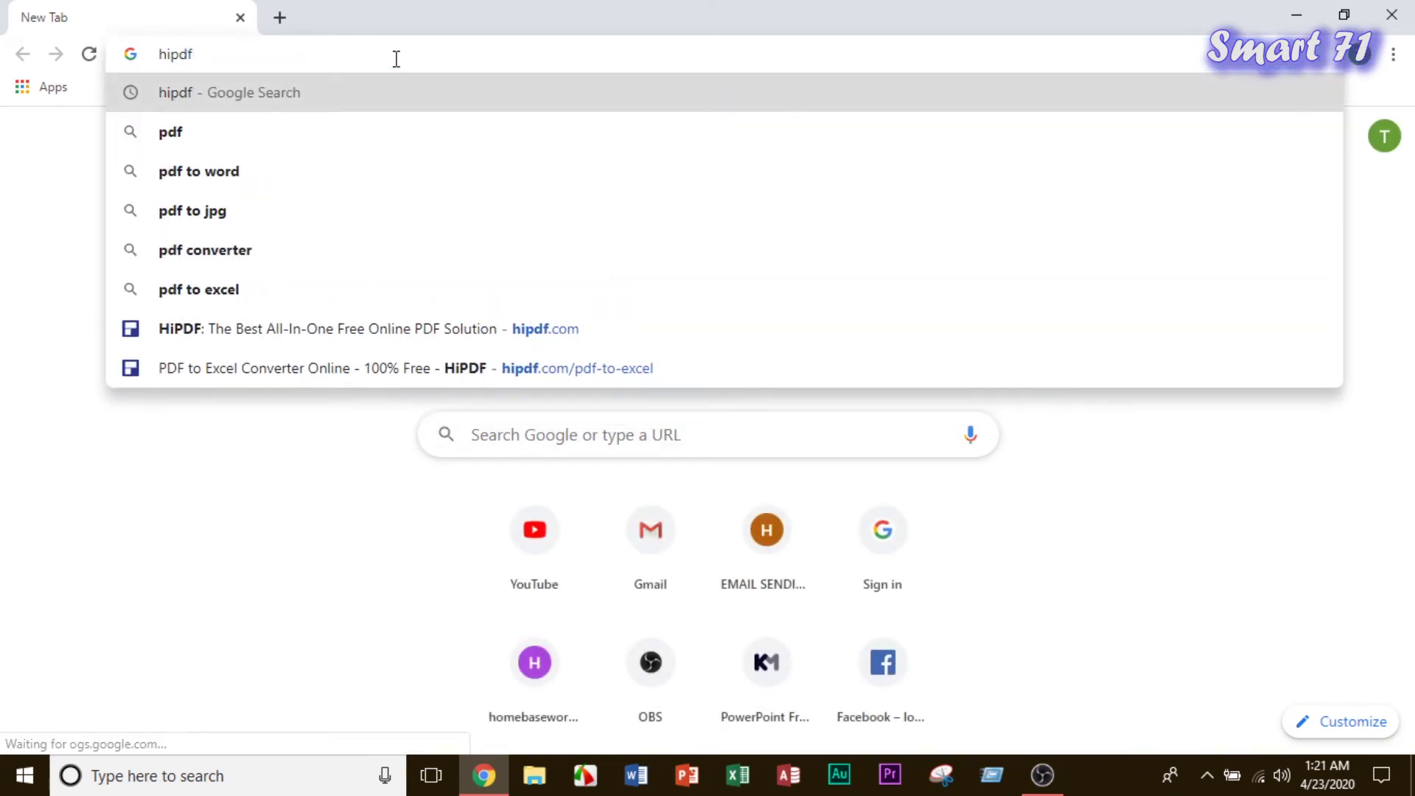
pyautogui.write('.')
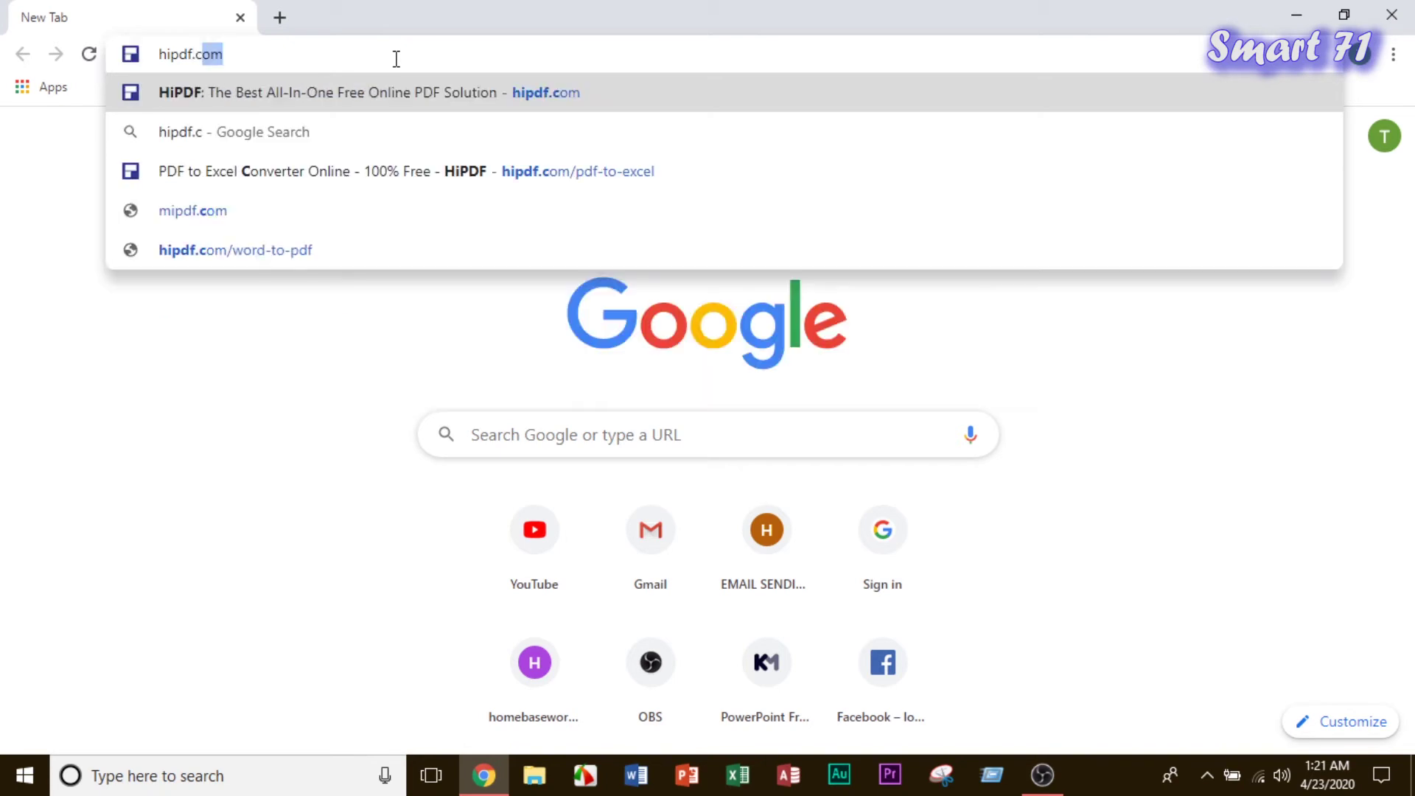
pyautogui.write('com')
pyautogui.press('Return')
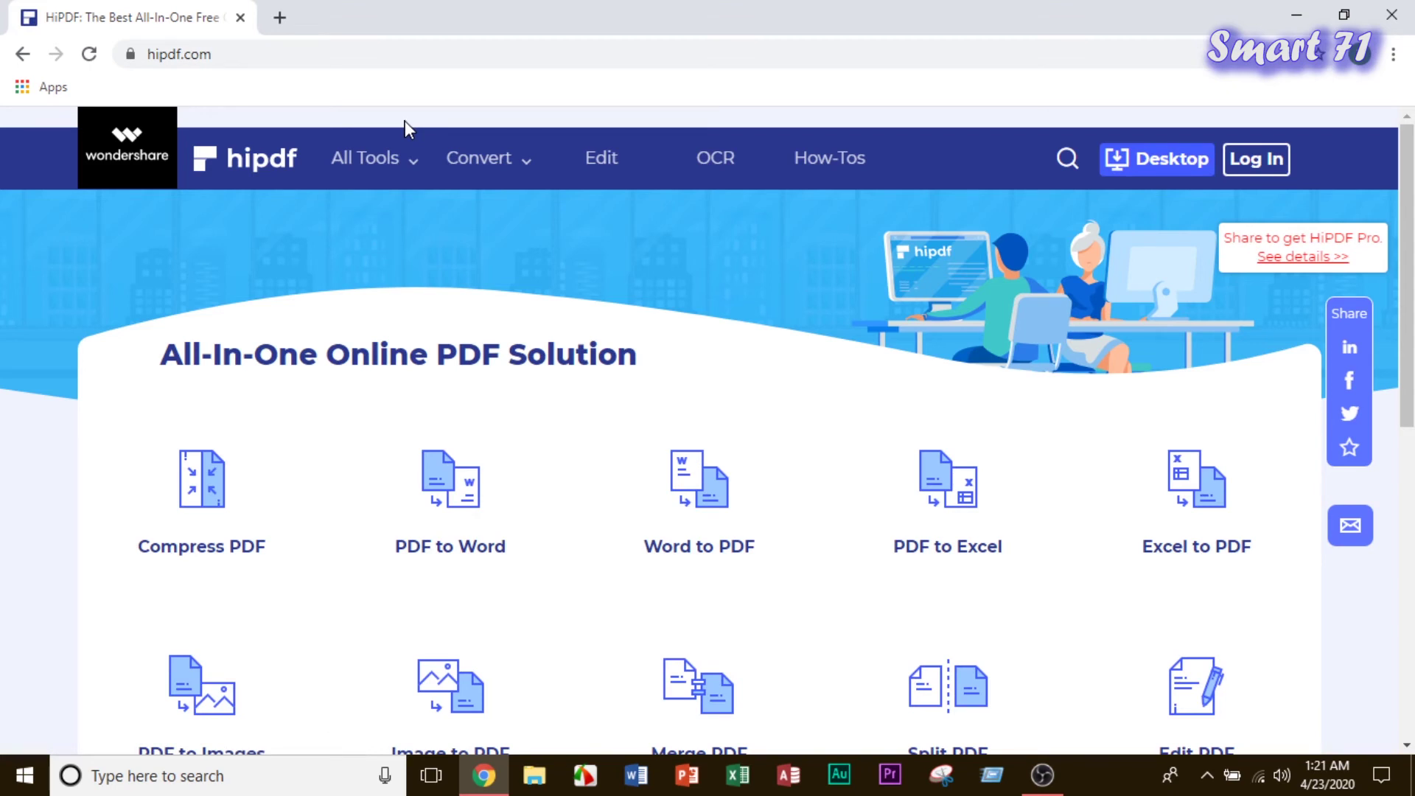
# Check the Smart 71 PDF on the desktop, then open HiPDF's PDF to Excel tool.
pyautogui.scroll(-3, 404, 121)
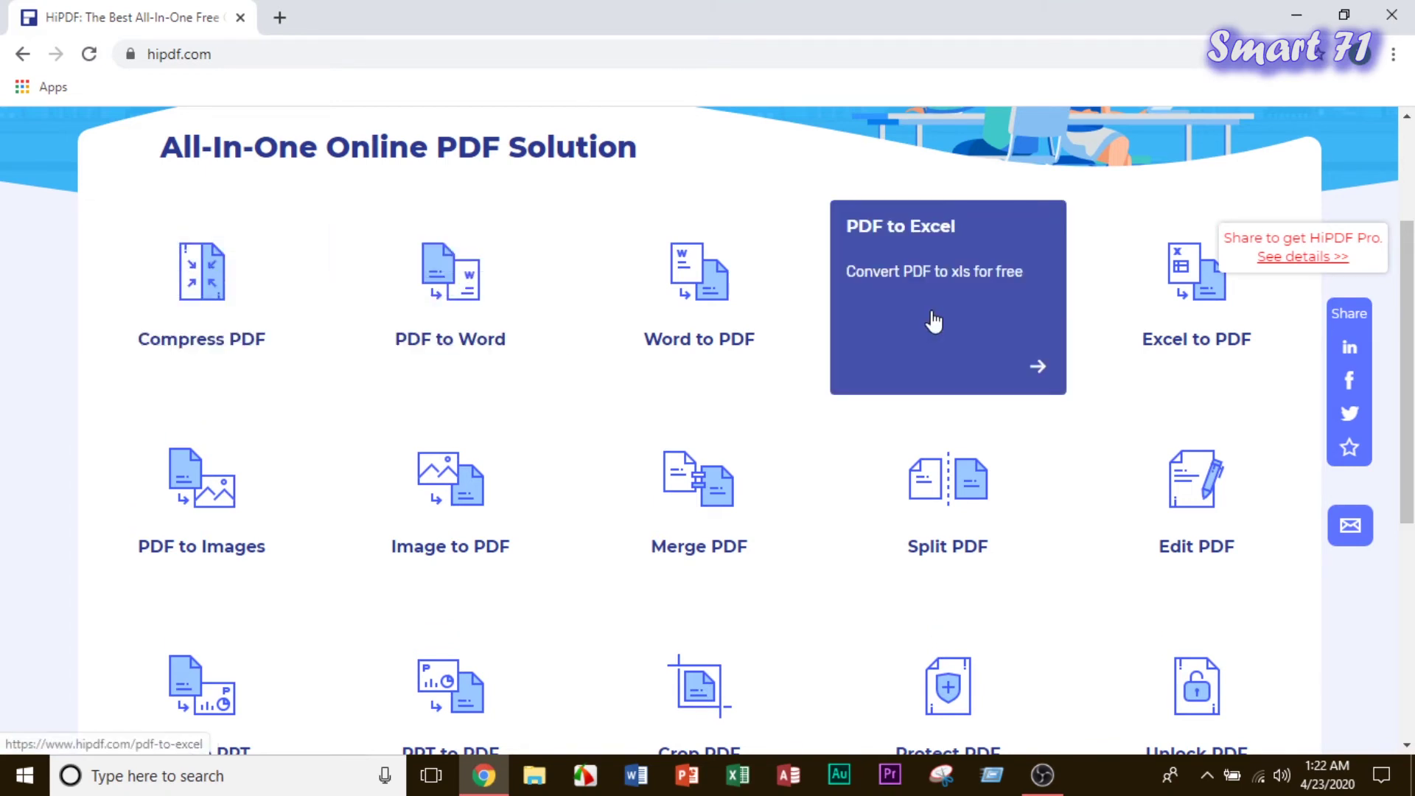
pyautogui.moveTo(1196, 293)
pyautogui.scroll(-3, 758, 490)
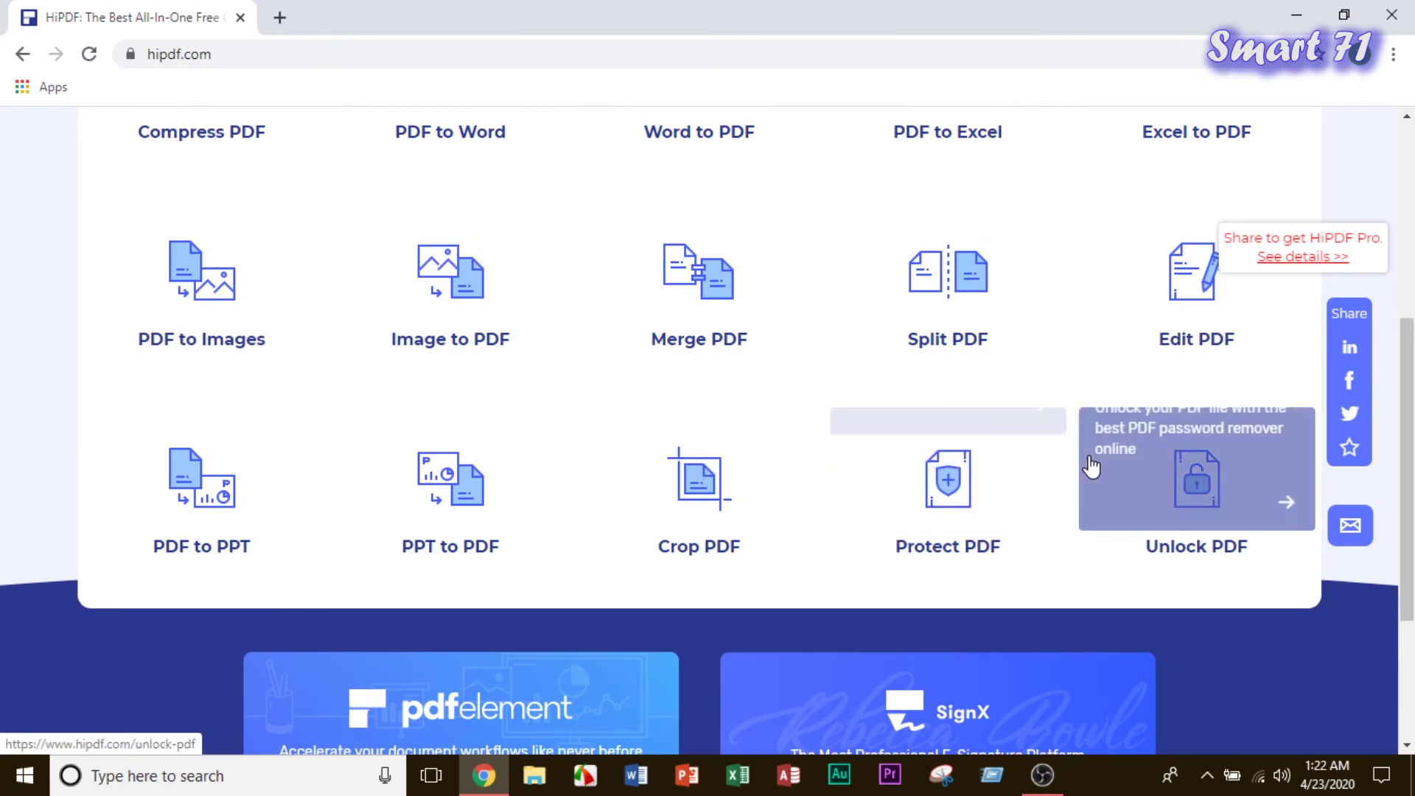
pyautogui.scroll(3, 787, 375)
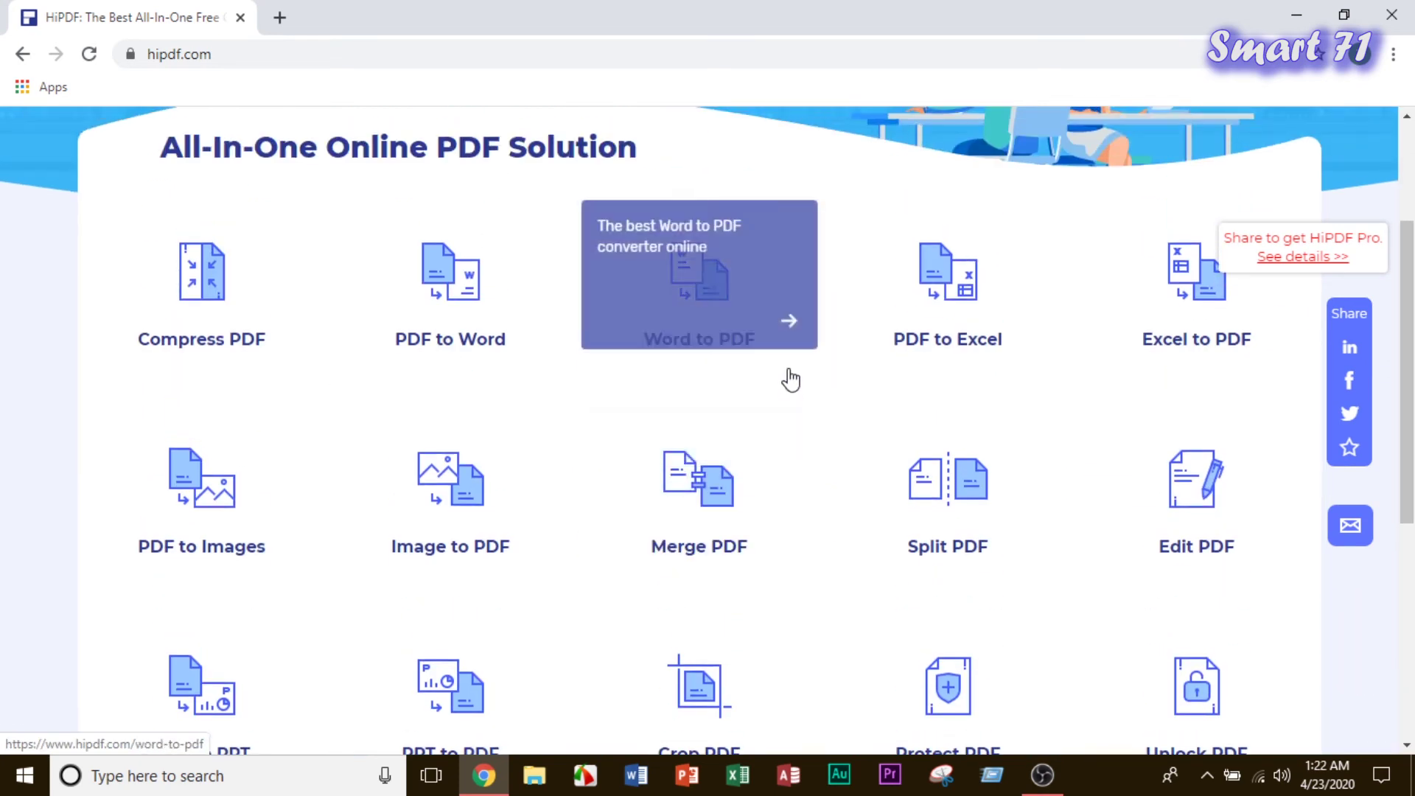
pyautogui.click(1296, 15)
pyautogui.click(970, 214)
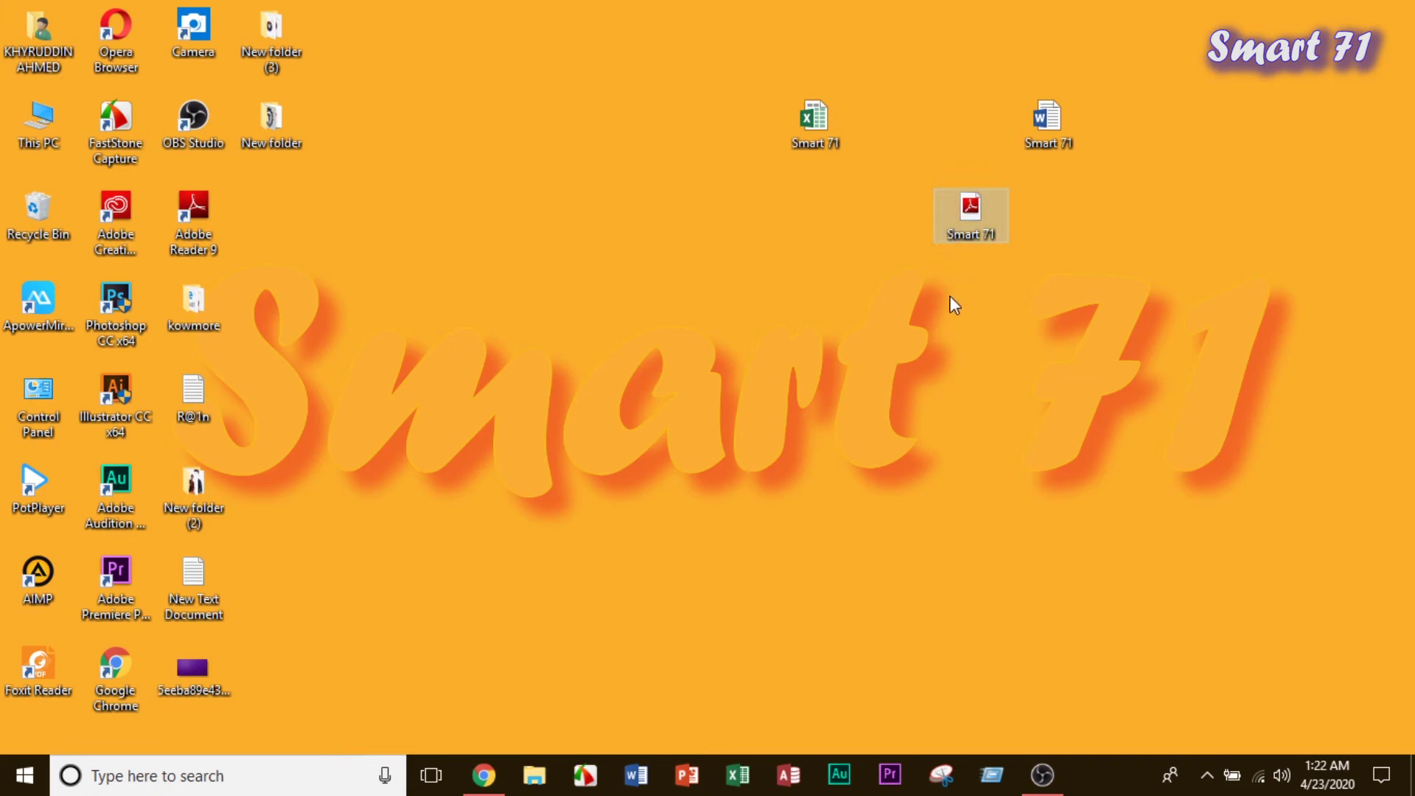
pyautogui.click(844, 435)
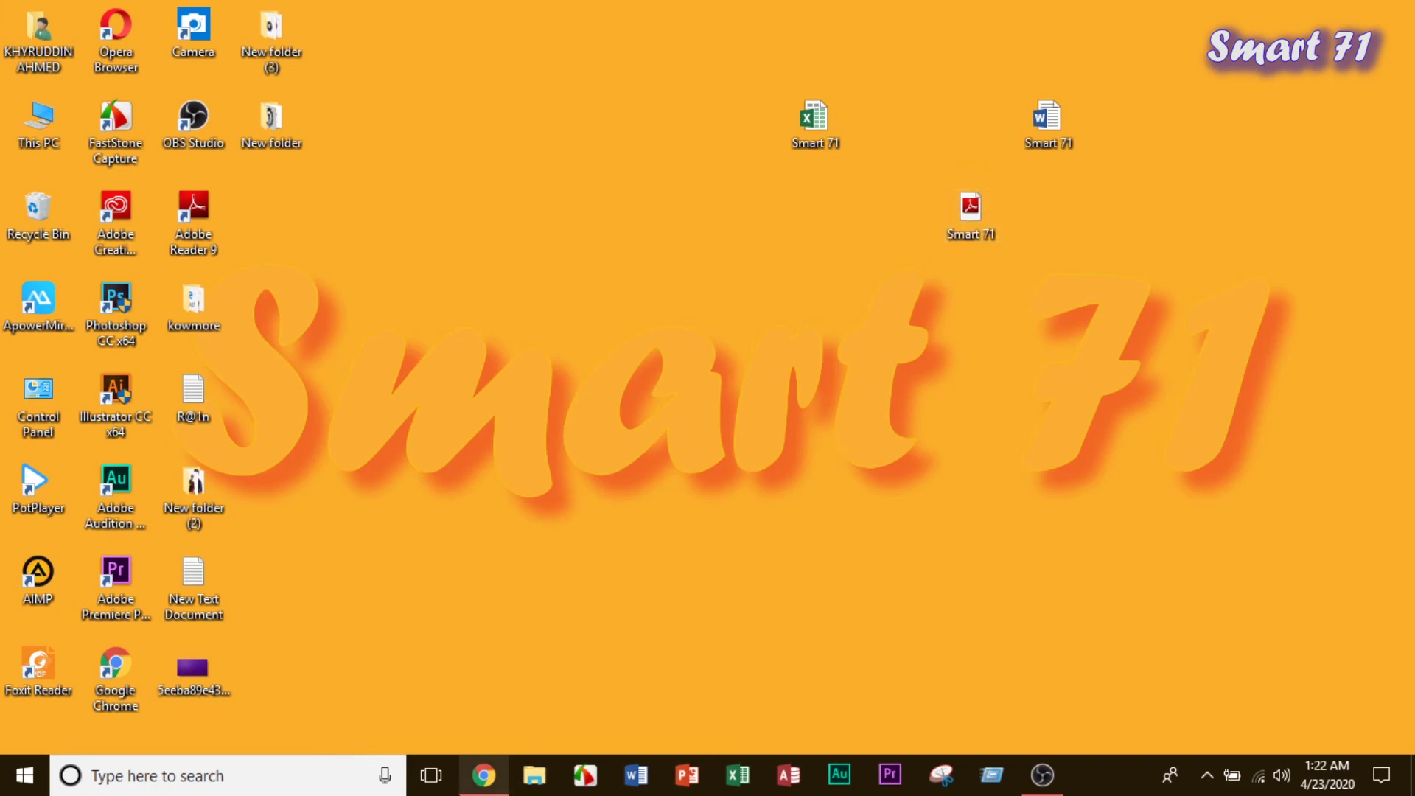
pyautogui.click(470, 785)
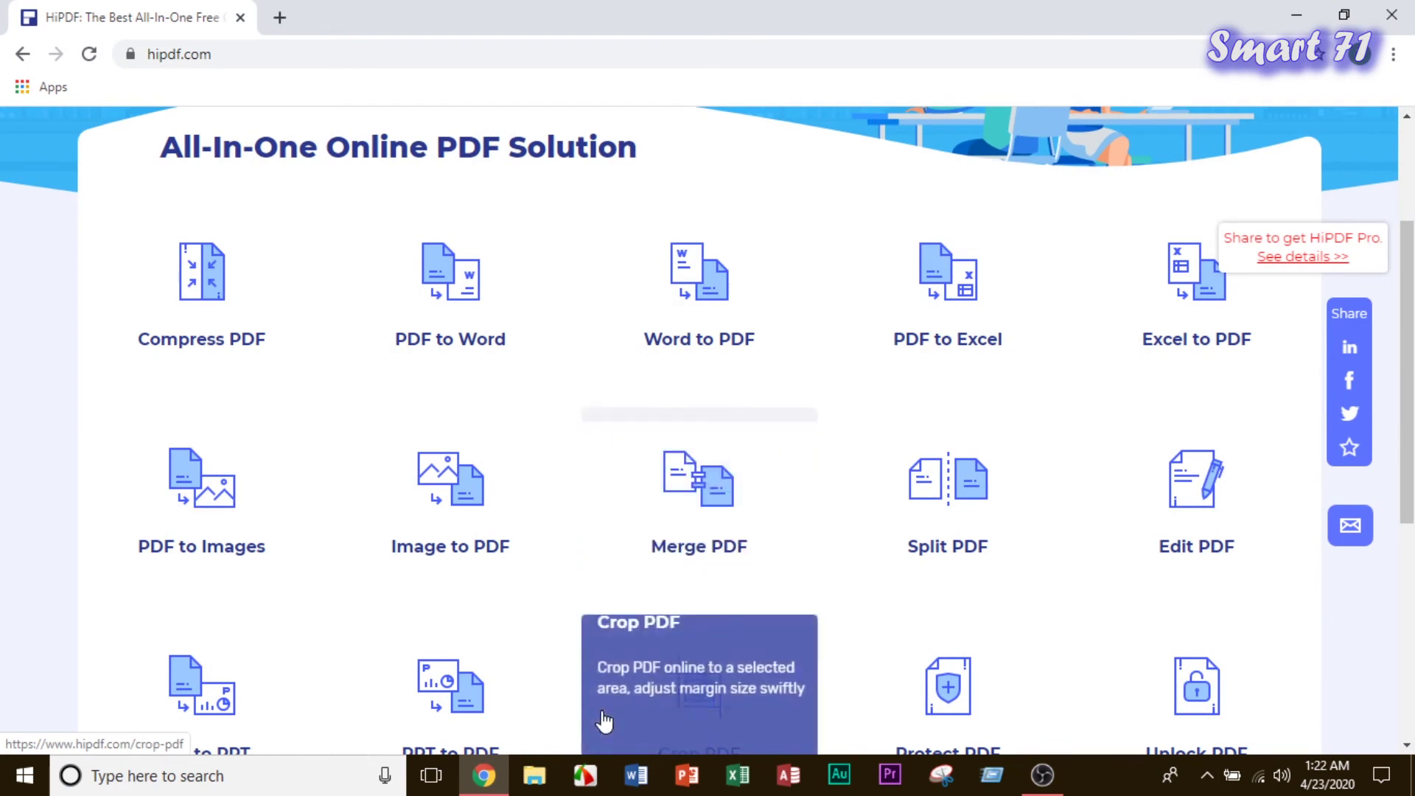
pyautogui.click(922, 265)
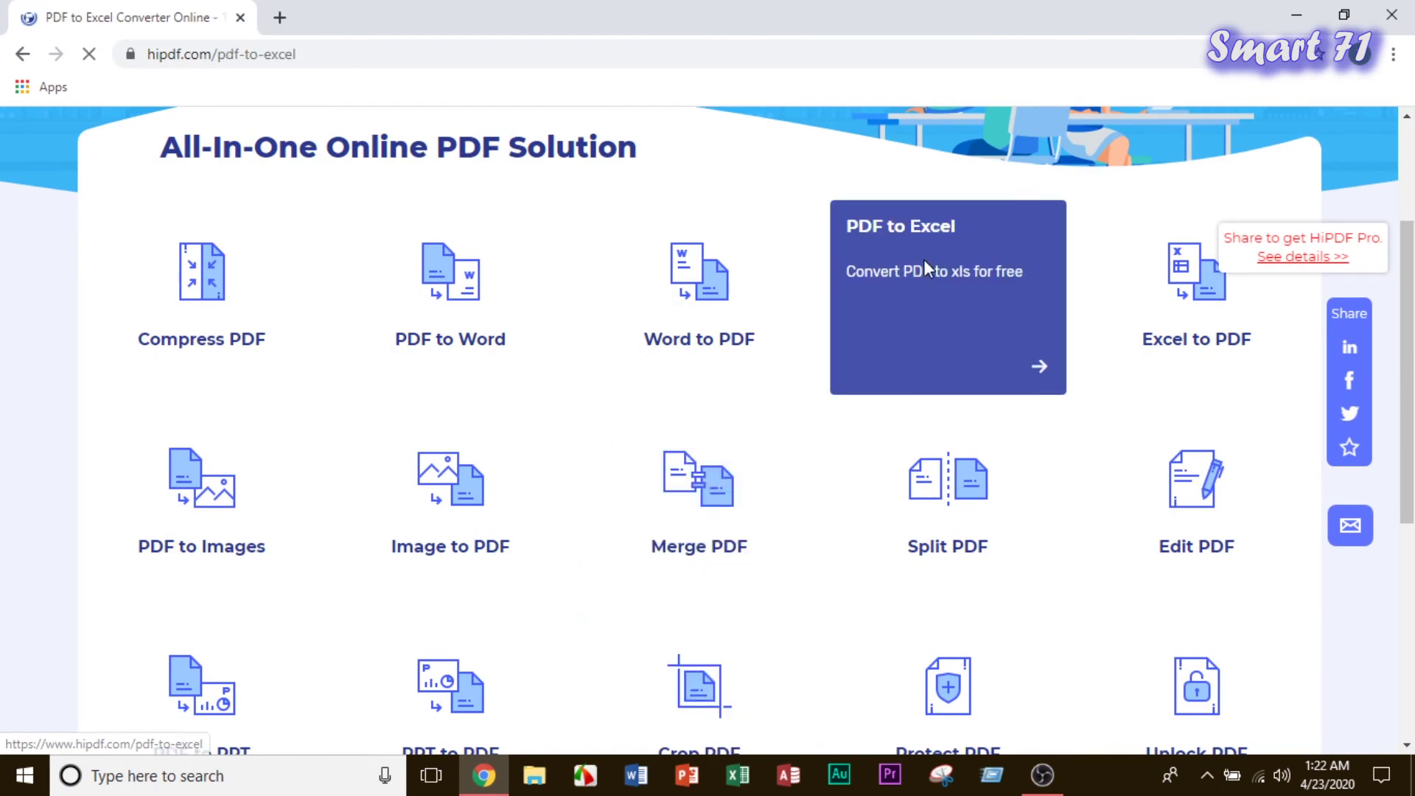
pyautogui.scroll(-3, 932, 508)
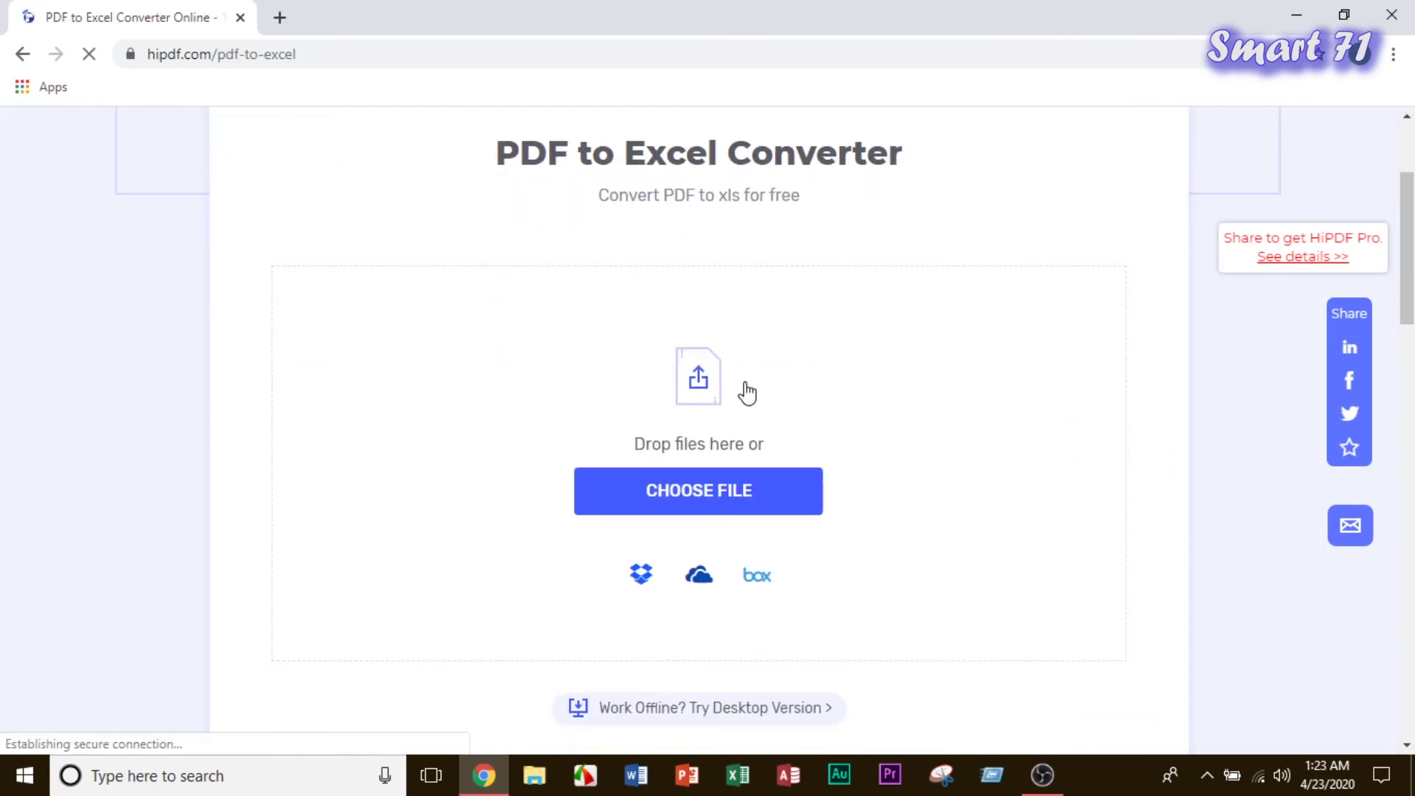
# Upload Smart 71.pdf, convert it, then download and open Smart 71.xlsx in Excel.
pyautogui.click(744, 488)
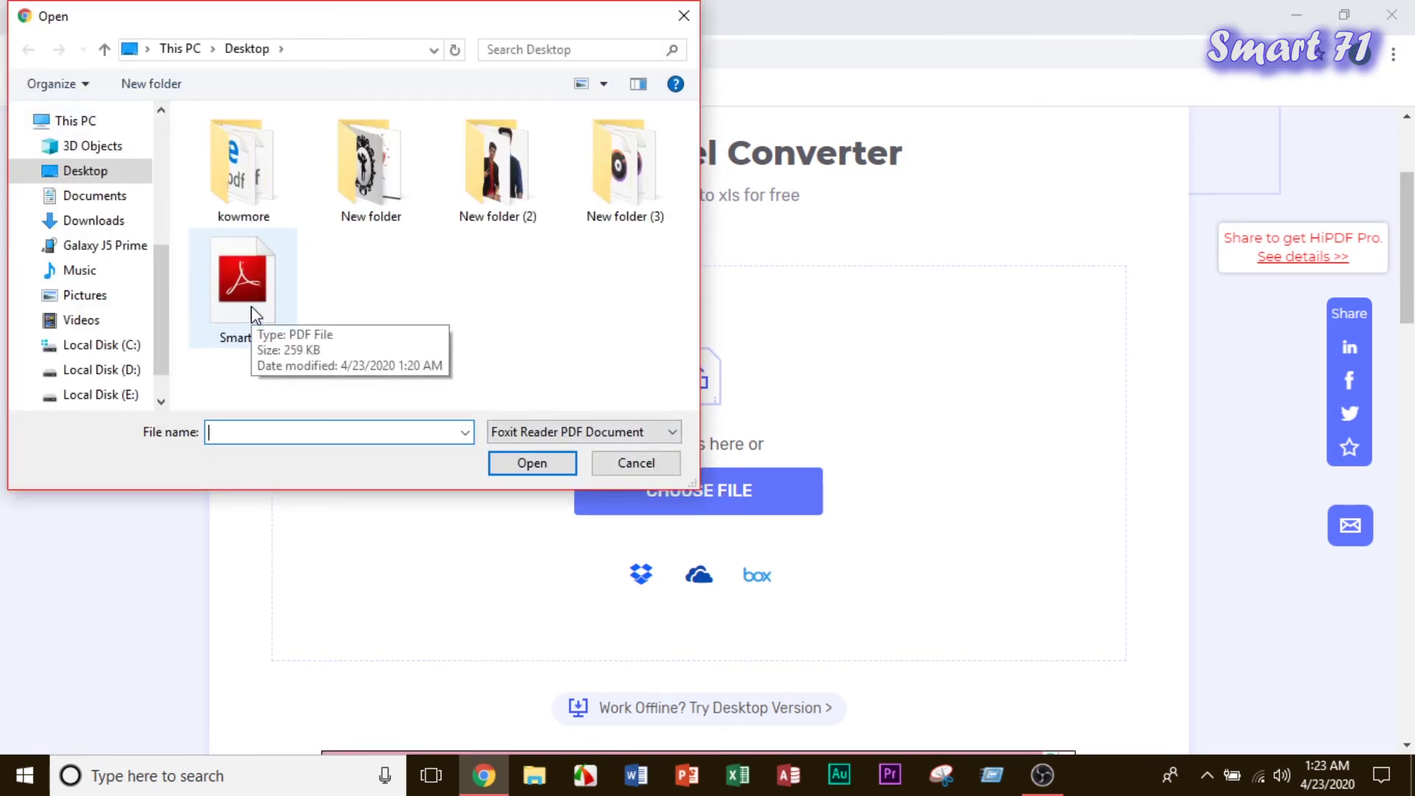
pyautogui.doubleClick(254, 316)
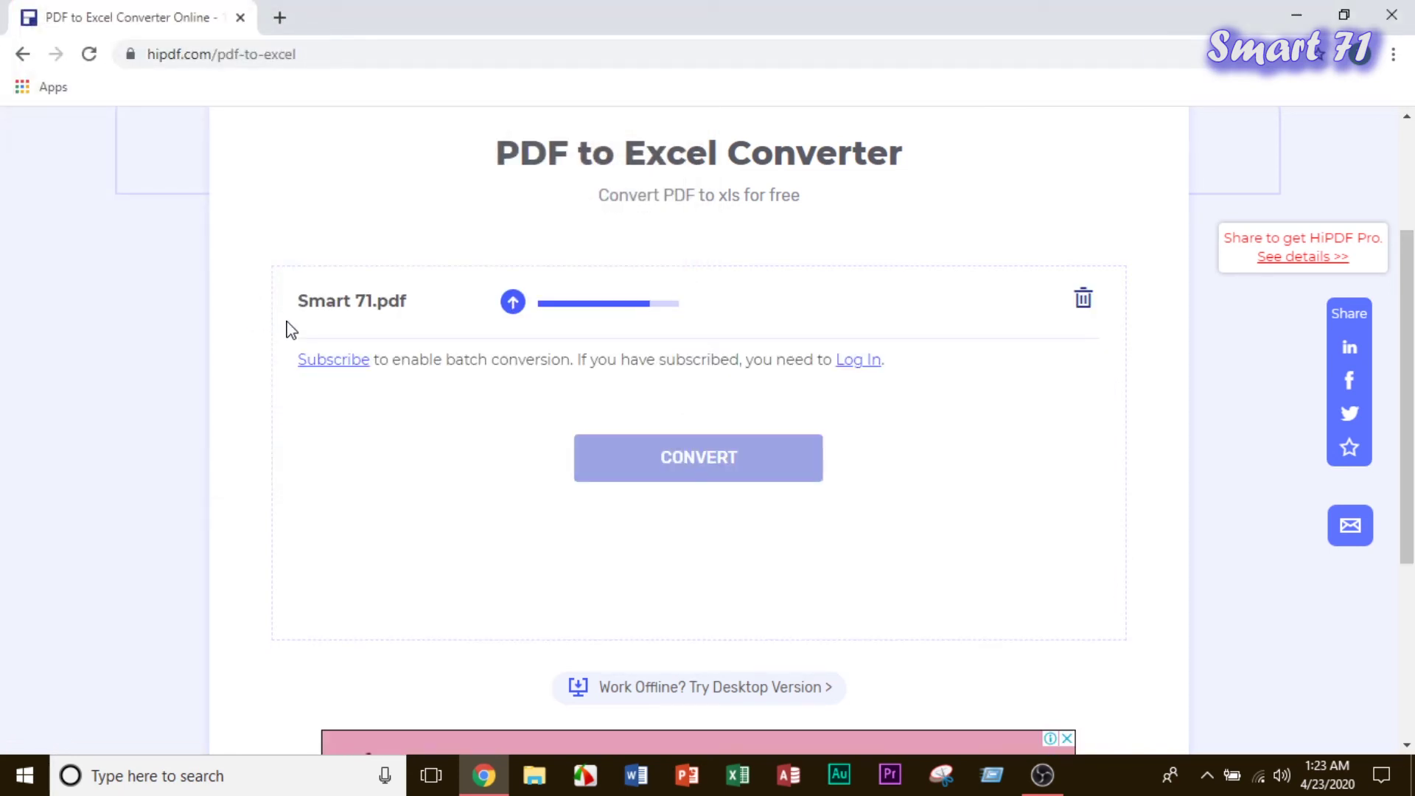
pyautogui.click(705, 466)
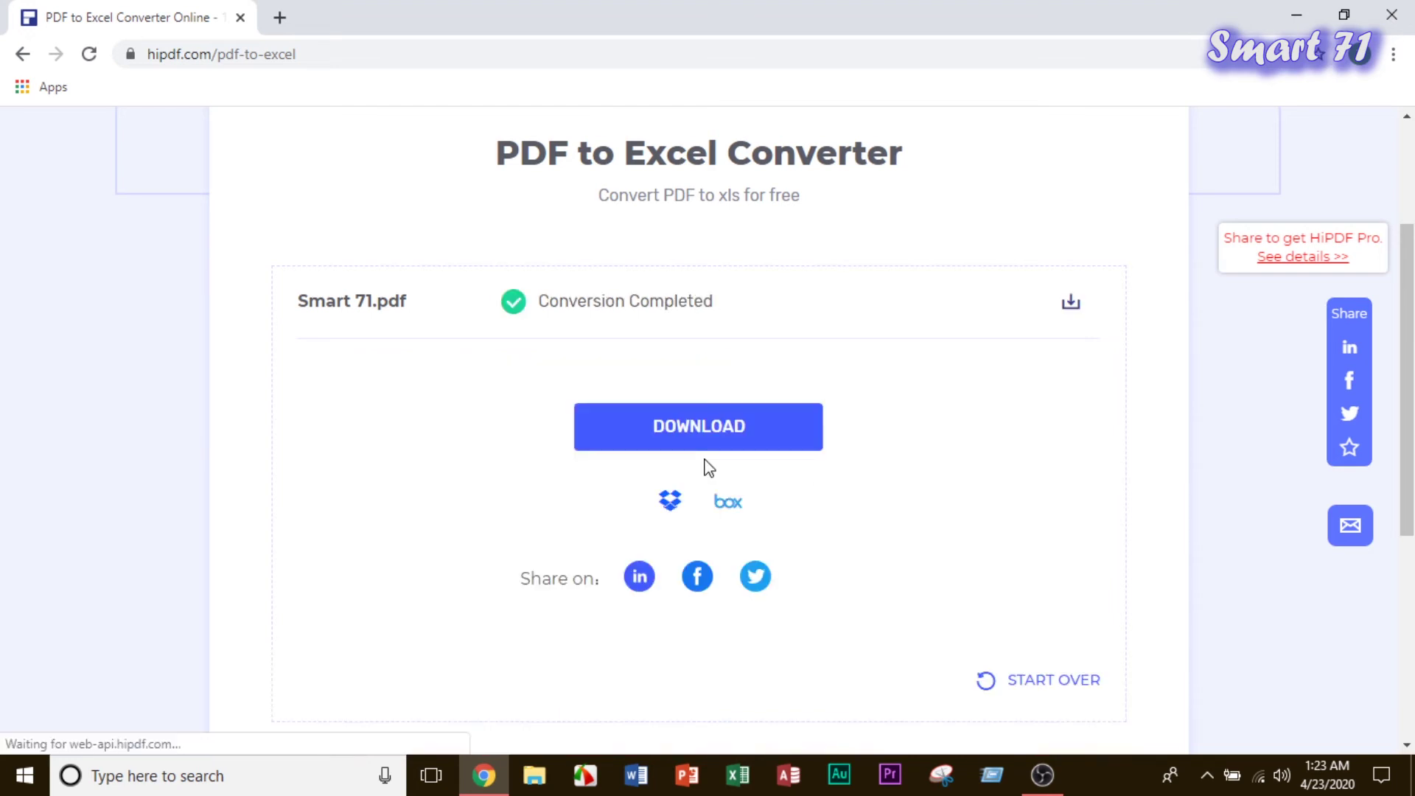
pyautogui.click(727, 450)
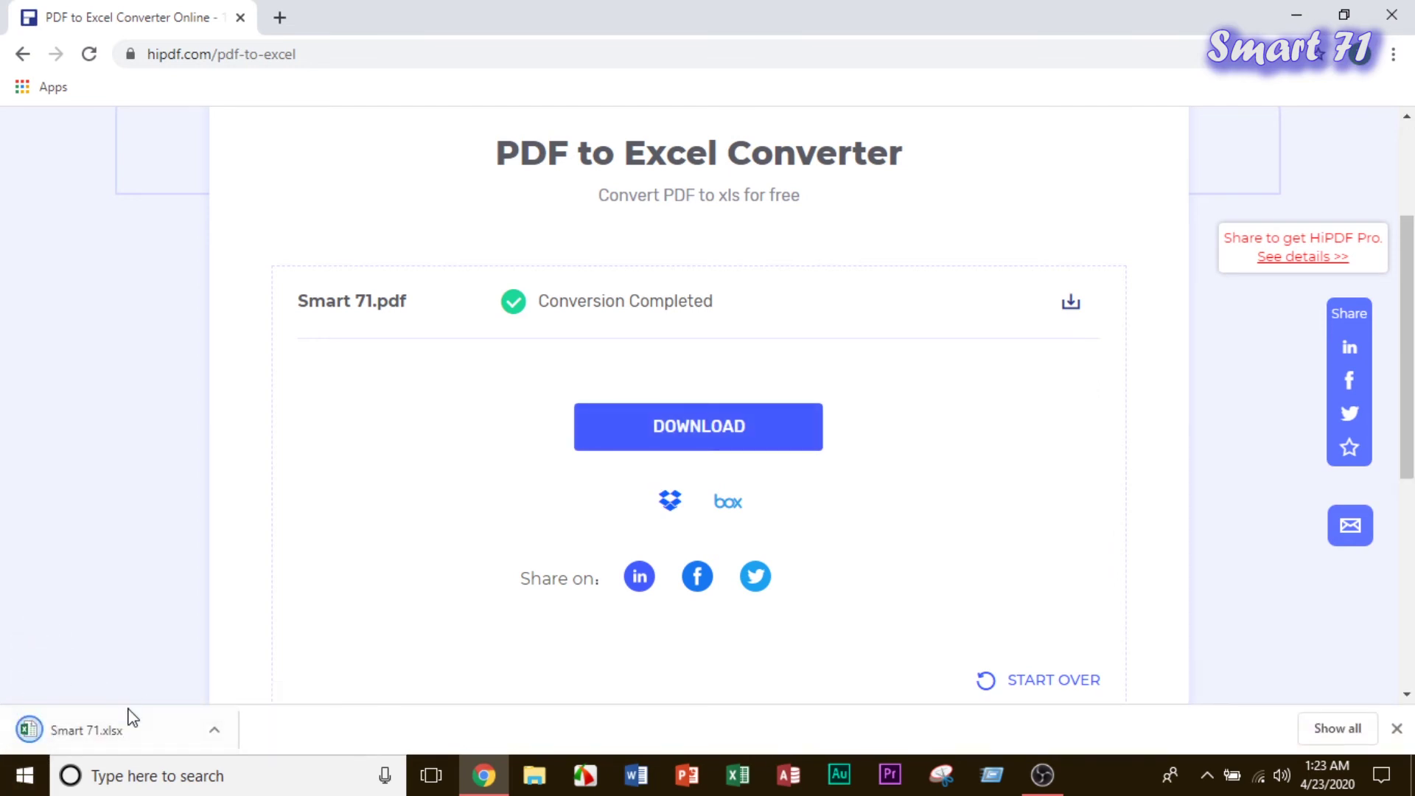
pyautogui.click(104, 736)
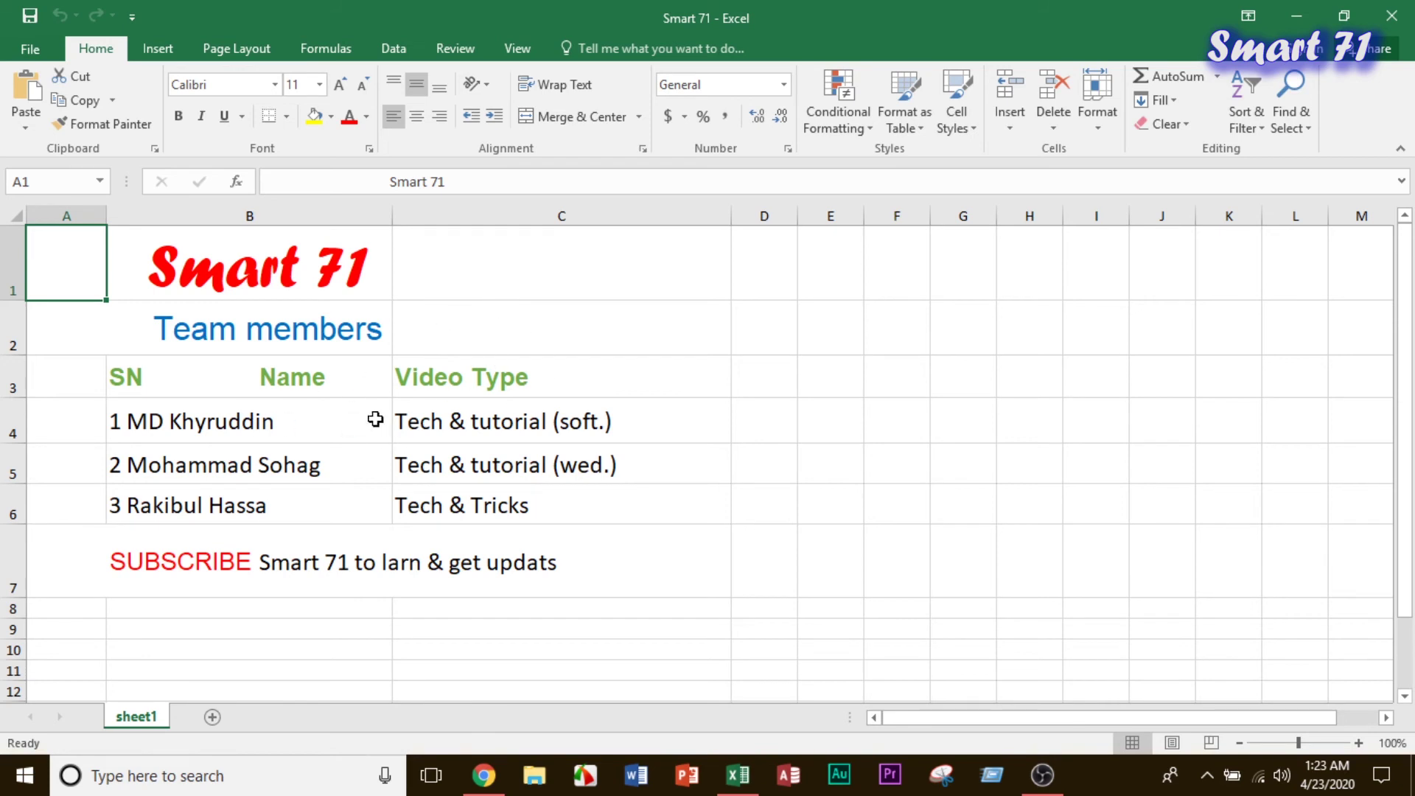
# Merge and center the 'Smart 71' title across cells A1:C1.
pyautogui.click(118, 383)
pyautogui.click(78, 386)
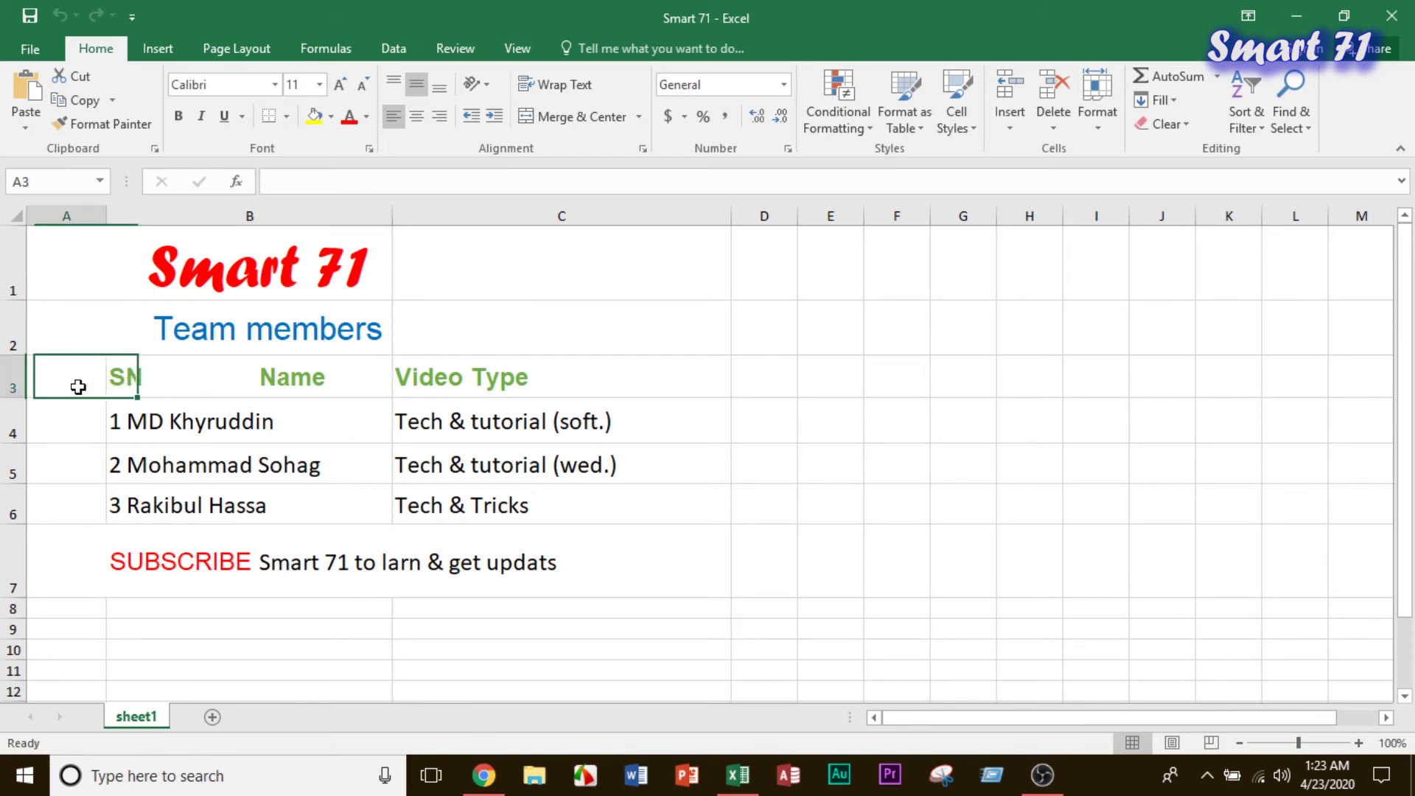
pyautogui.click(126, 373)
pyautogui.click(233, 256)
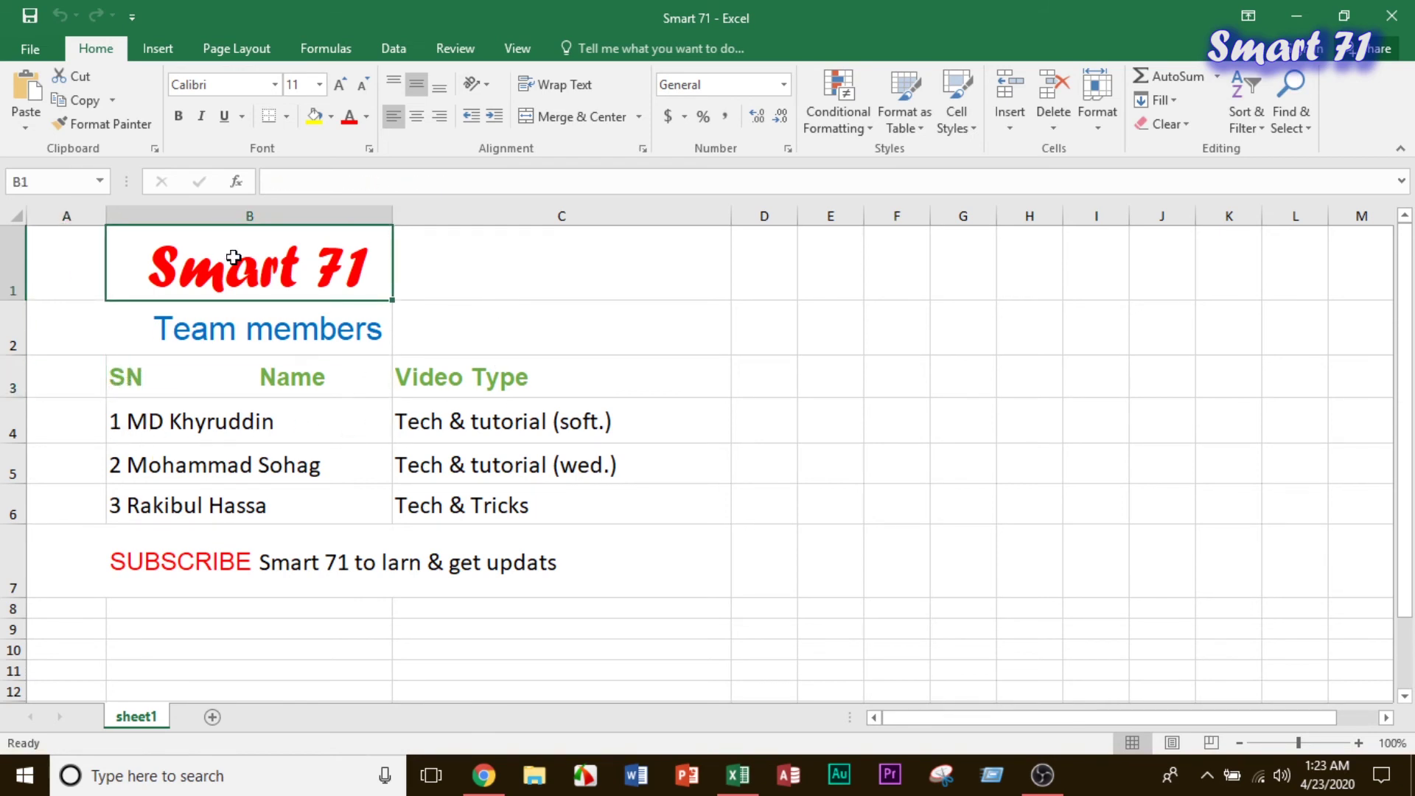
pyautogui.moveTo(76, 259); pyautogui.dragTo(539, 263)
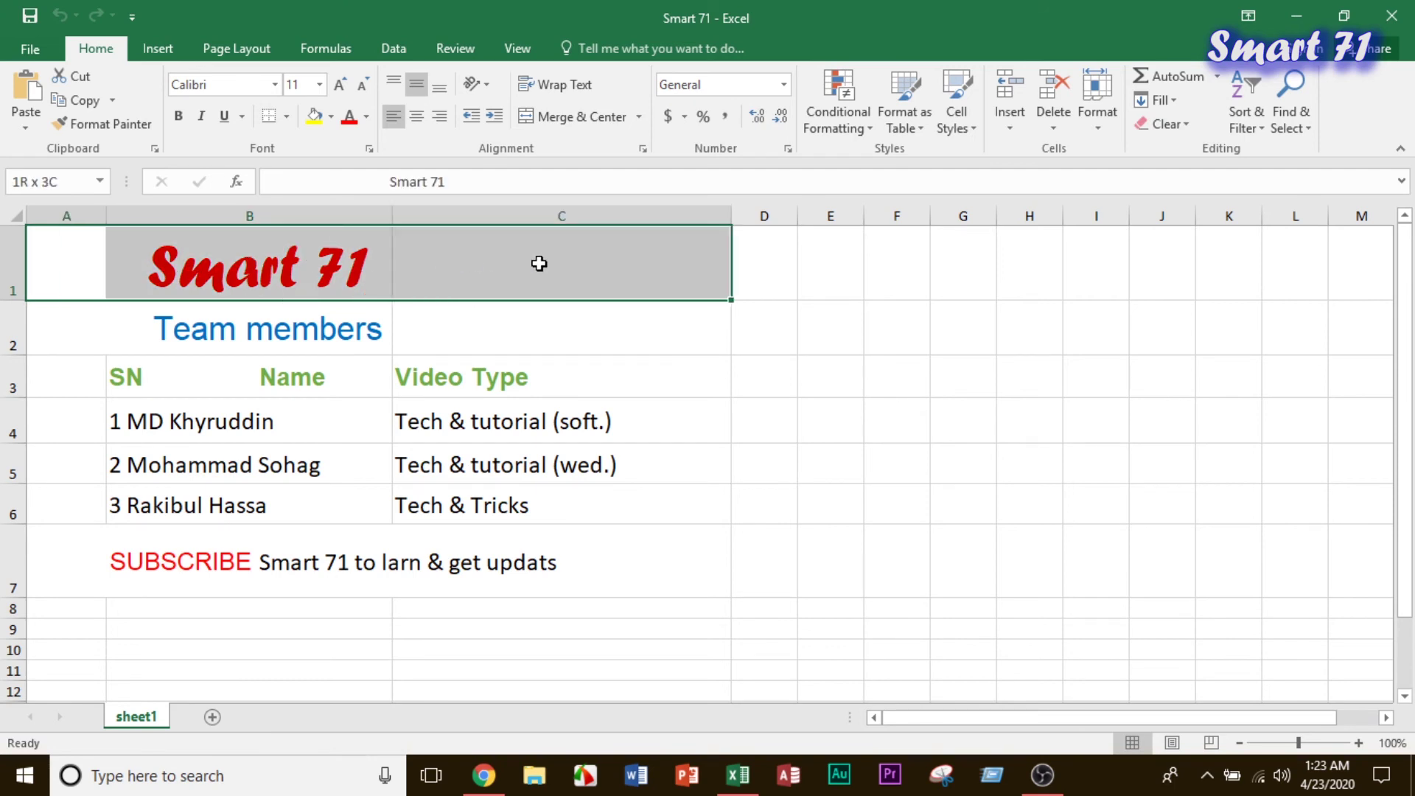
pyautogui.click(596, 125)
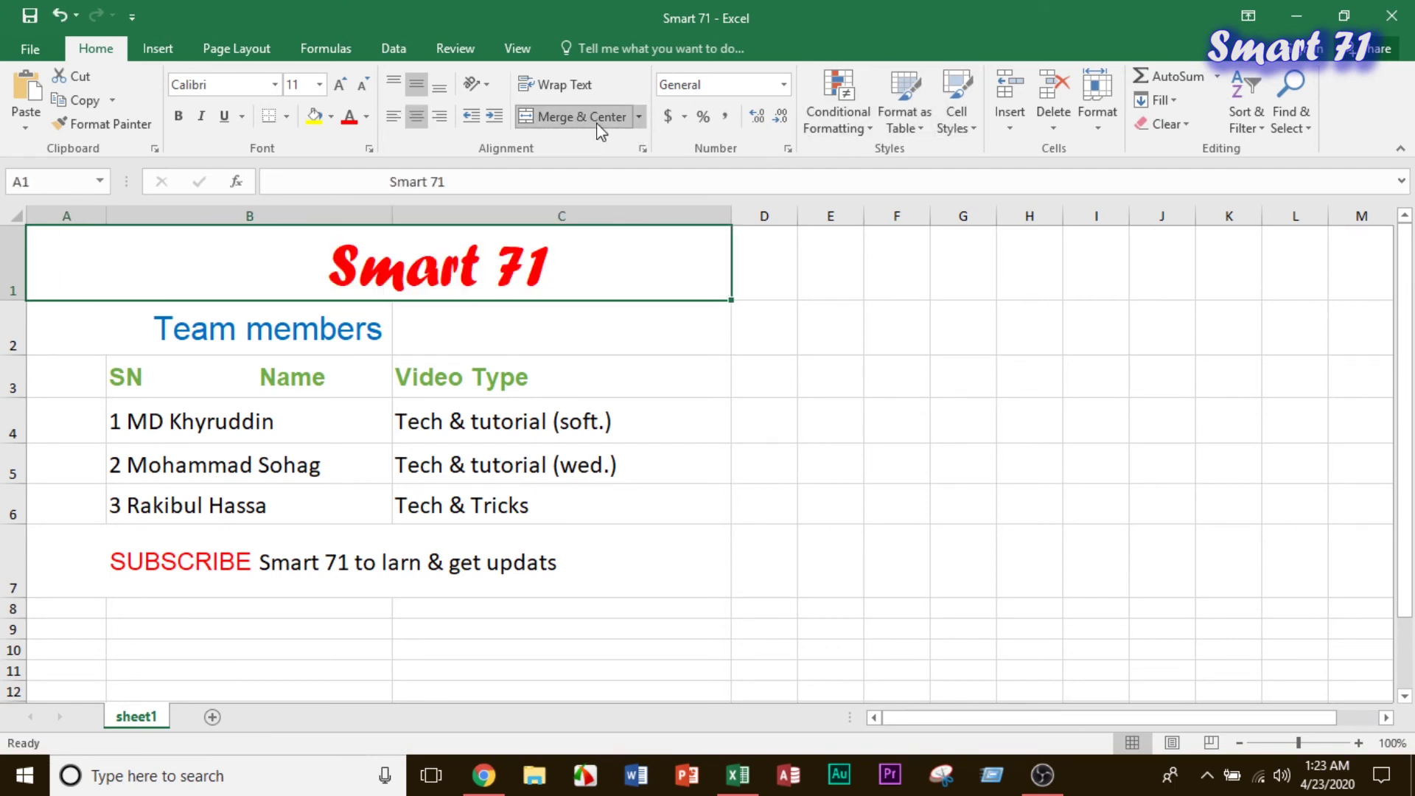
# Merge and center the 'Team members' heading across cells A2:C2.
pyautogui.click(417, 315)
pyautogui.moveTo(116, 324); pyautogui.dragTo(460, 327)
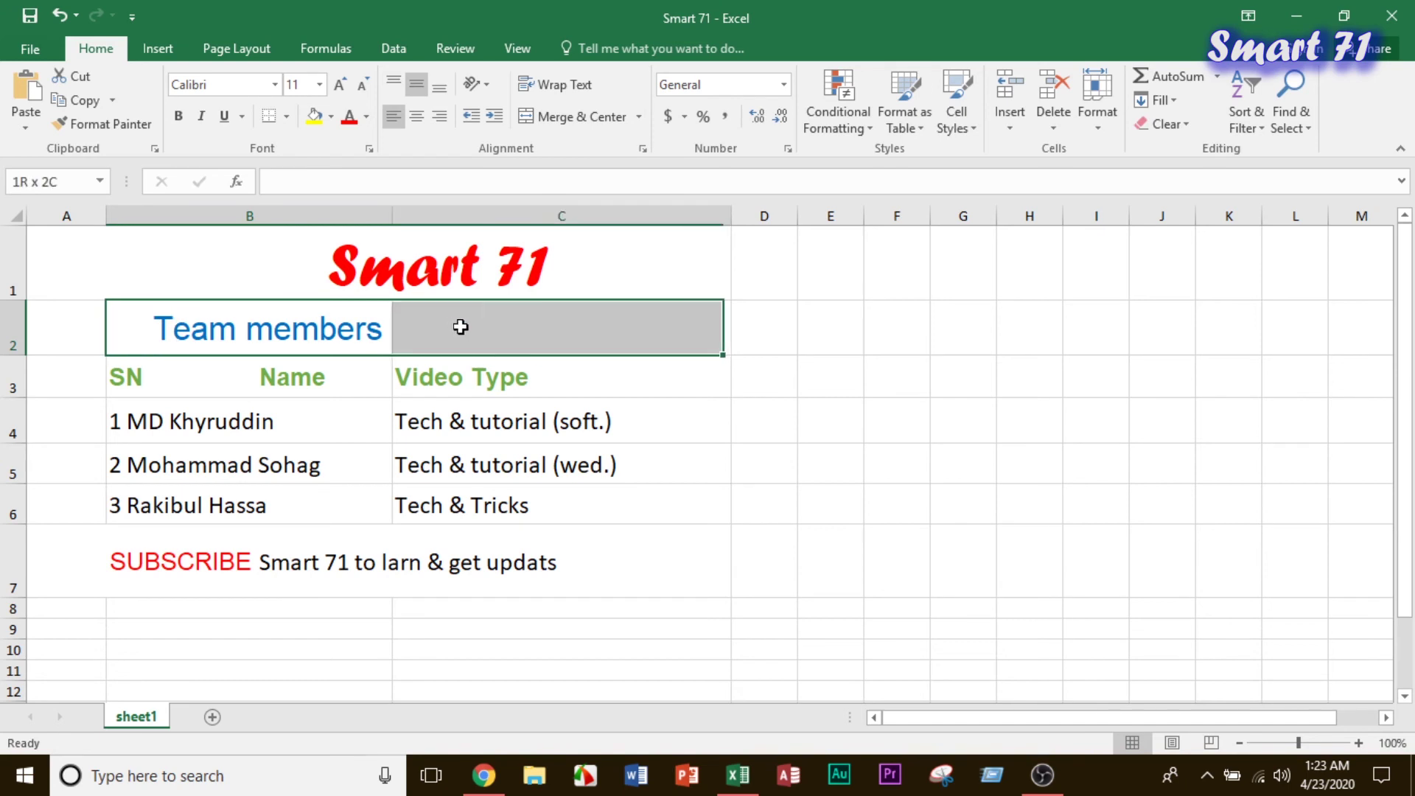
pyautogui.moveTo(60, 335); pyautogui.dragTo(615, 334)
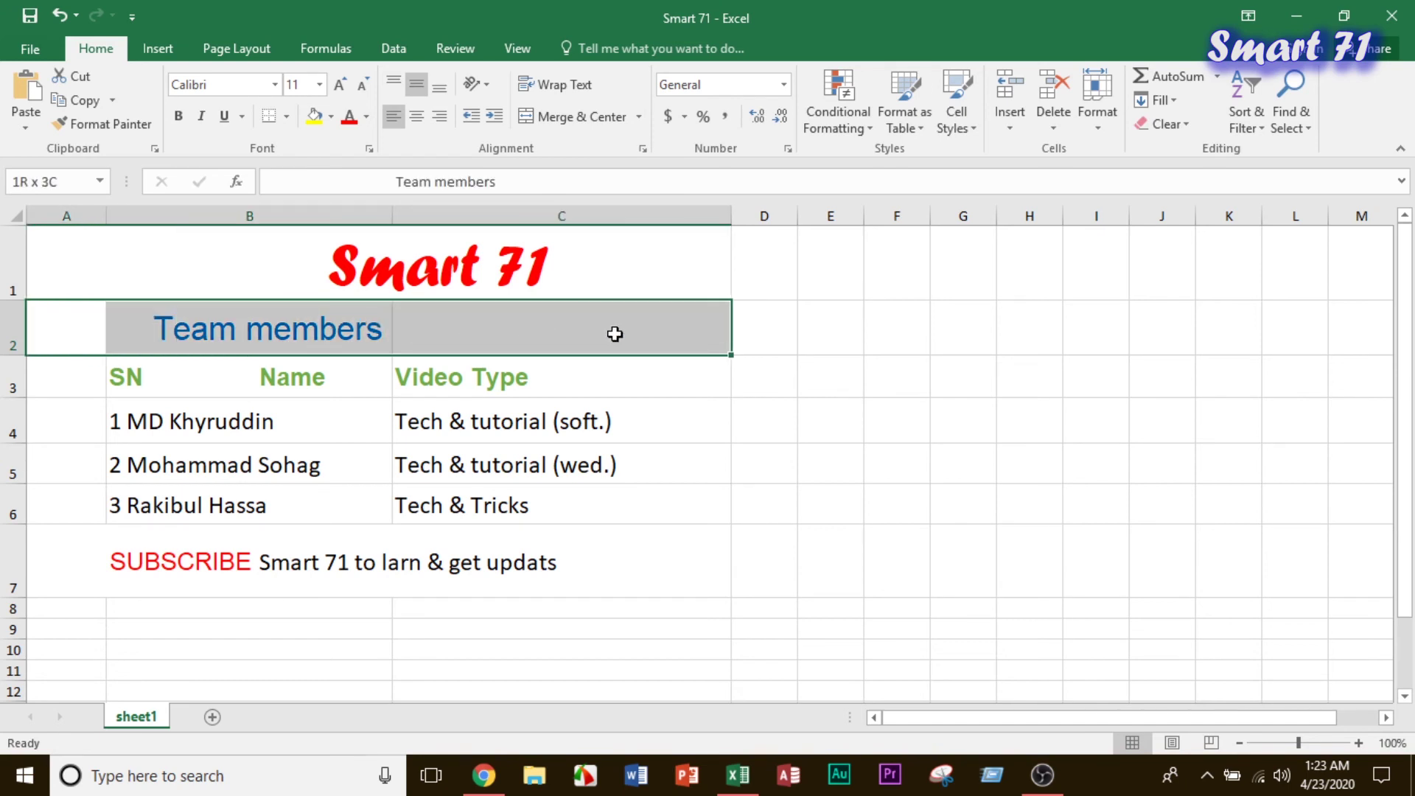
pyautogui.click(591, 118)
# Close the Excel workbook, answering the save prompt.
pyautogui.click(157, 379)
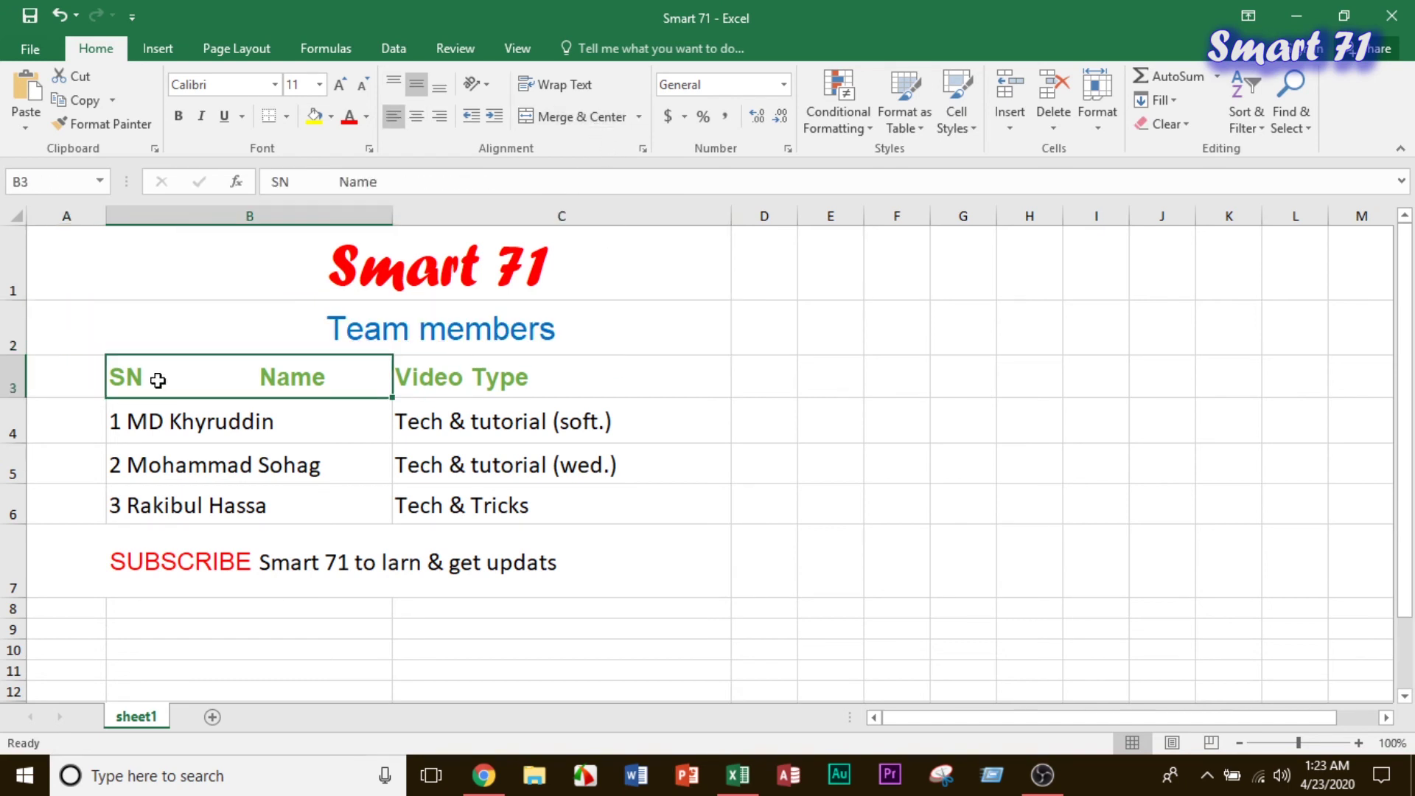
pyautogui.click(81, 370)
pyautogui.click(515, 421)
pyautogui.click(1391, 15)
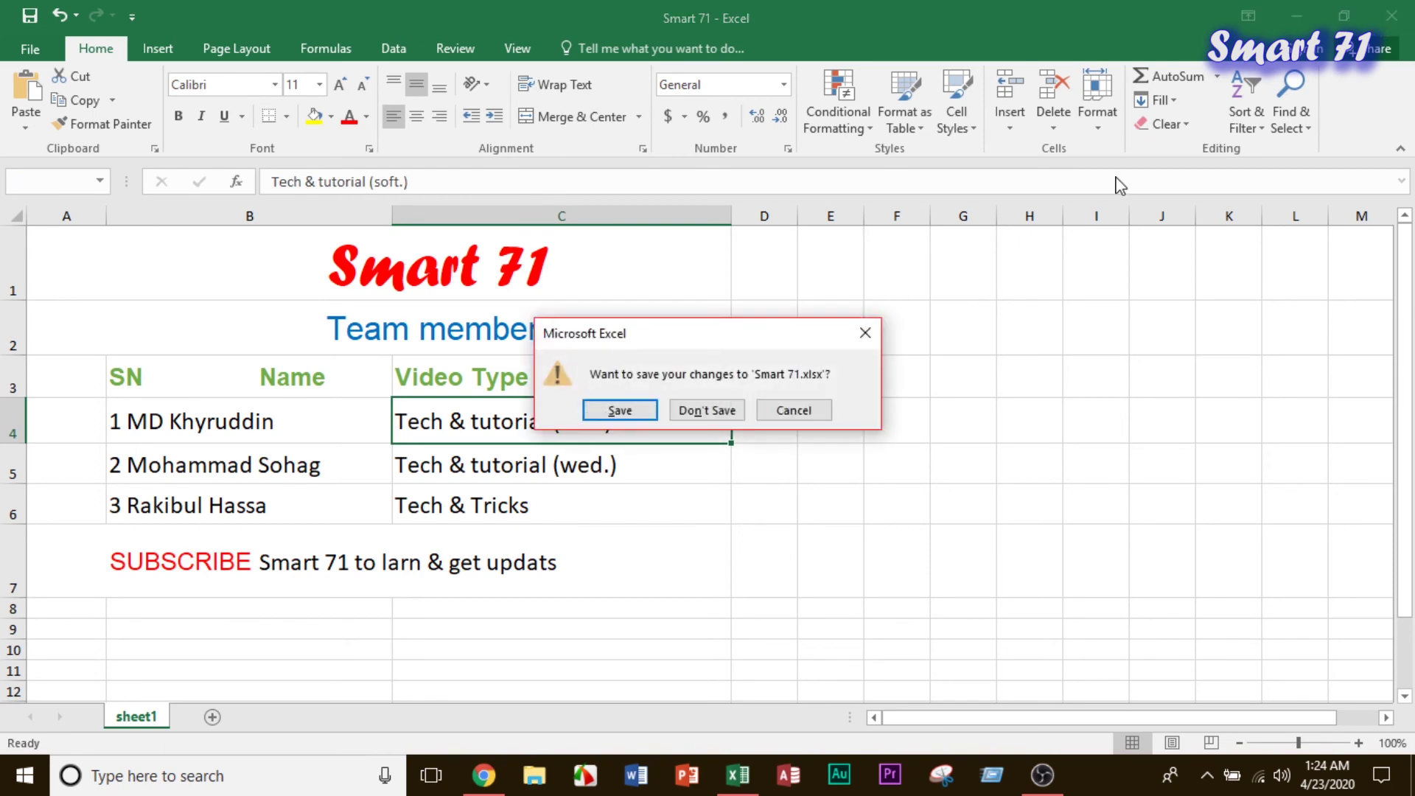
pyautogui.click(725, 410)
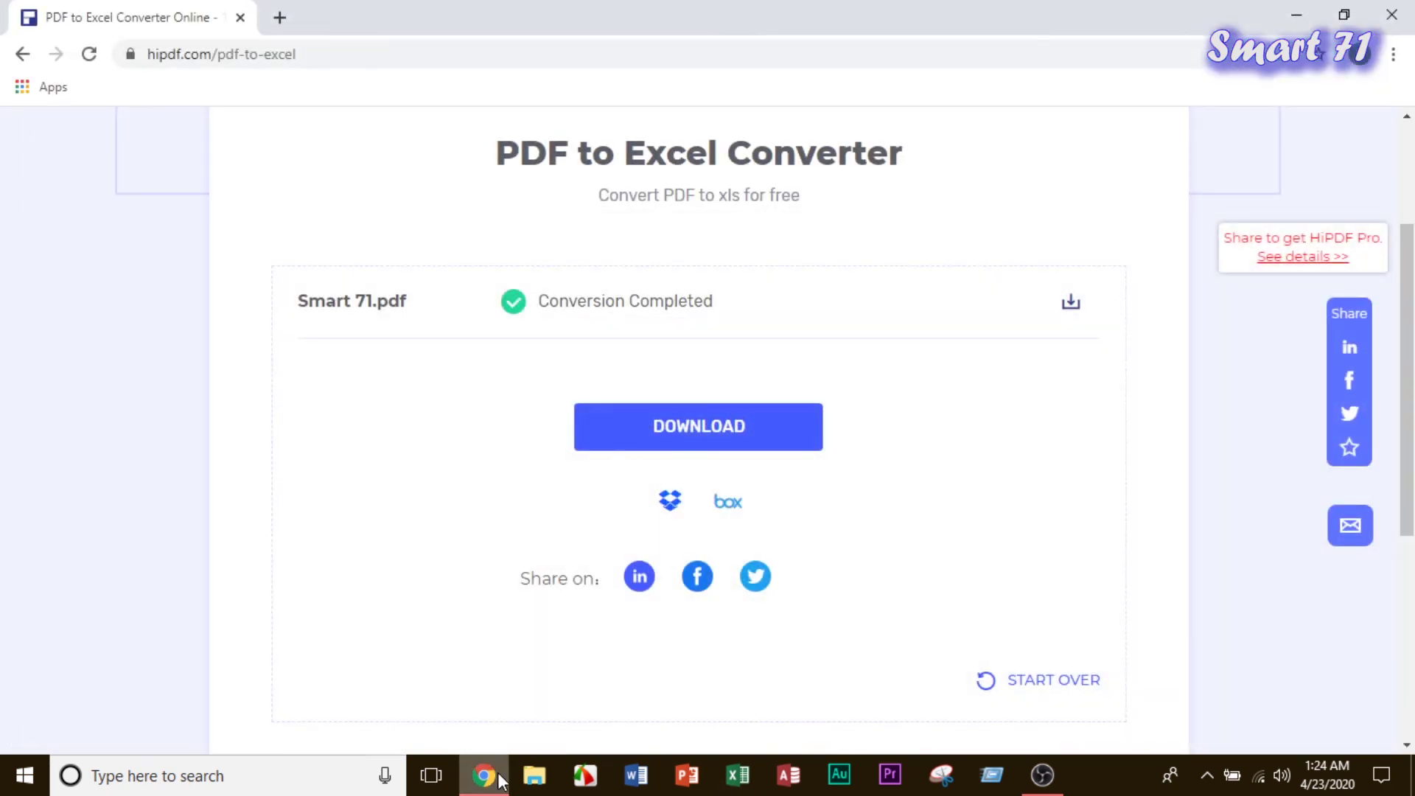
# Return to the hipdf.com home page and scroll through its tool list.
pyautogui.scroll(3, 501, 401)
pyautogui.click(250, 164)
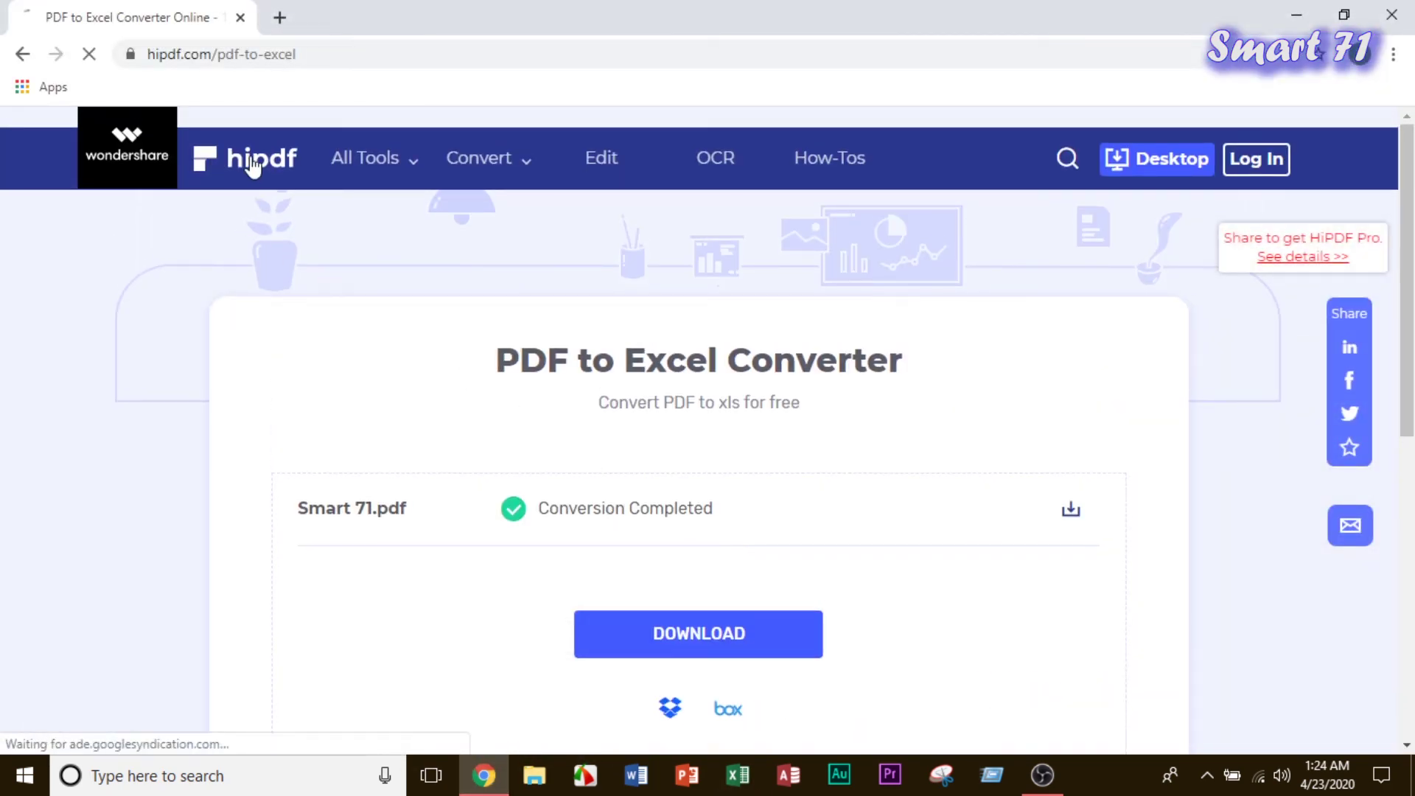
pyautogui.scroll(-3, 398, 278)
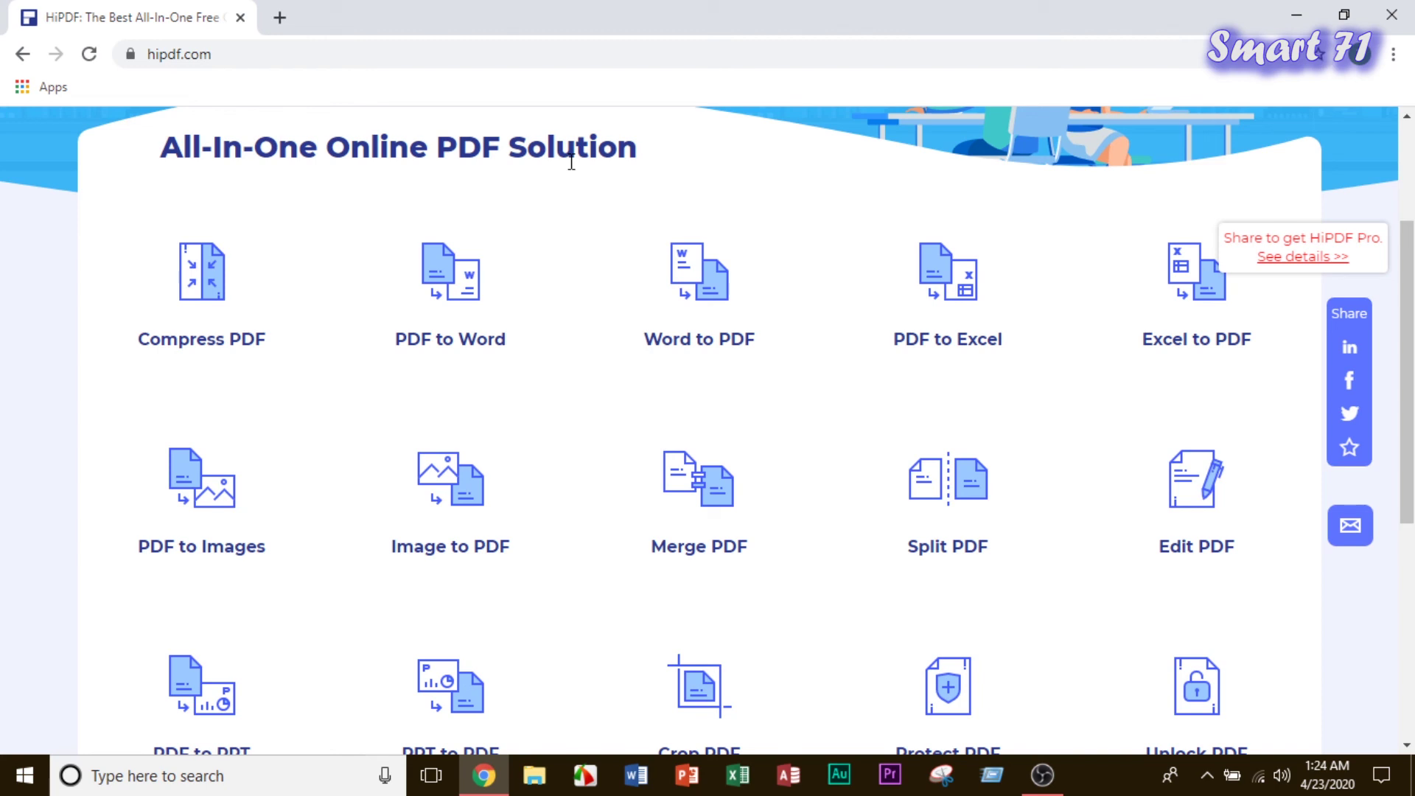
pyautogui.scroll(3, 571, 162)
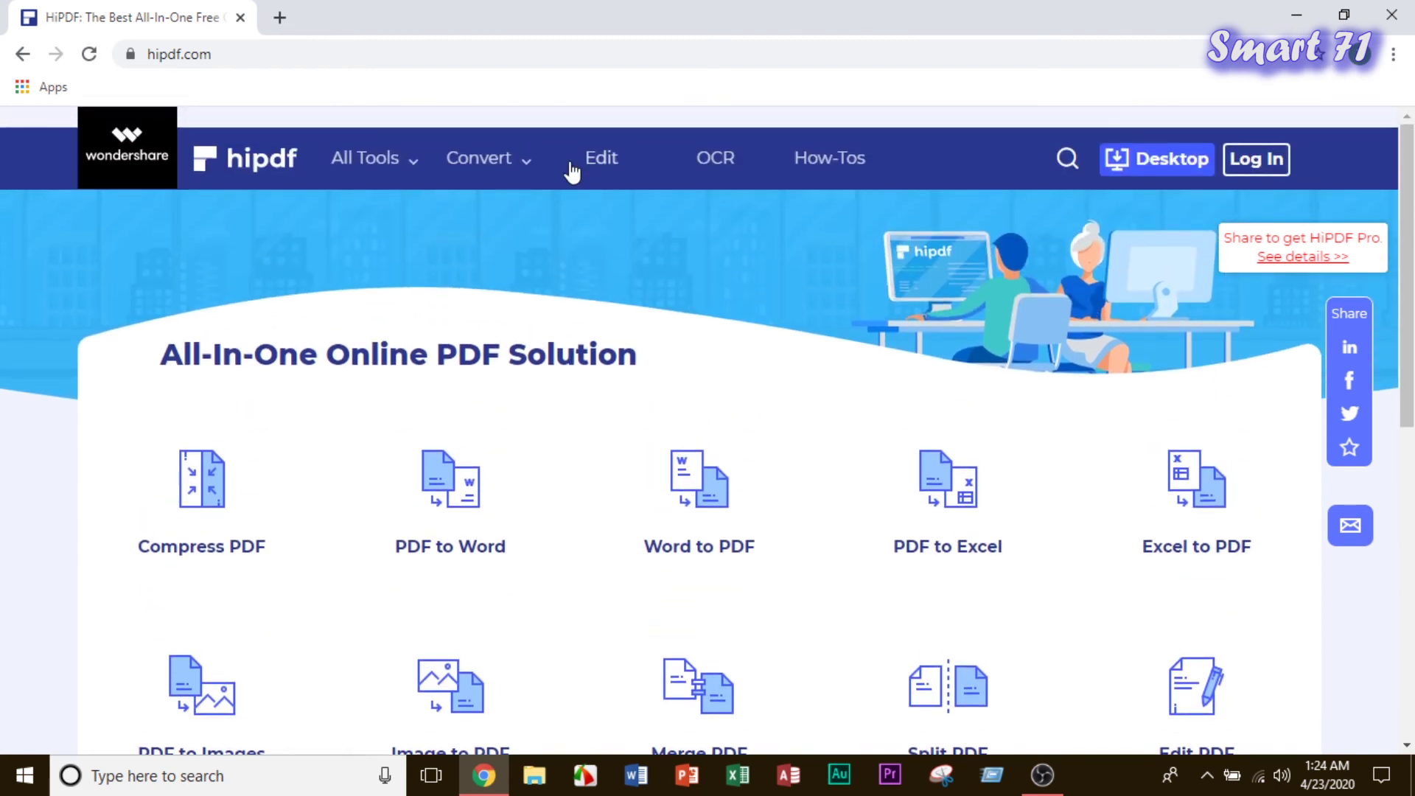